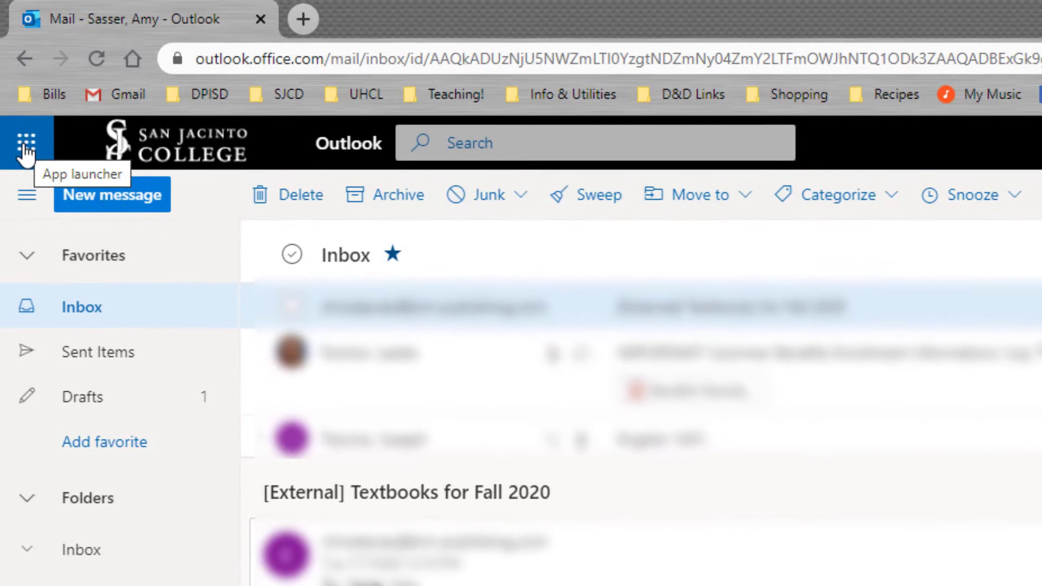
# Step: Open Outlook's app launcher to show Word, Excel, OneDrive and Teams
pyautogui.click(25, 141)
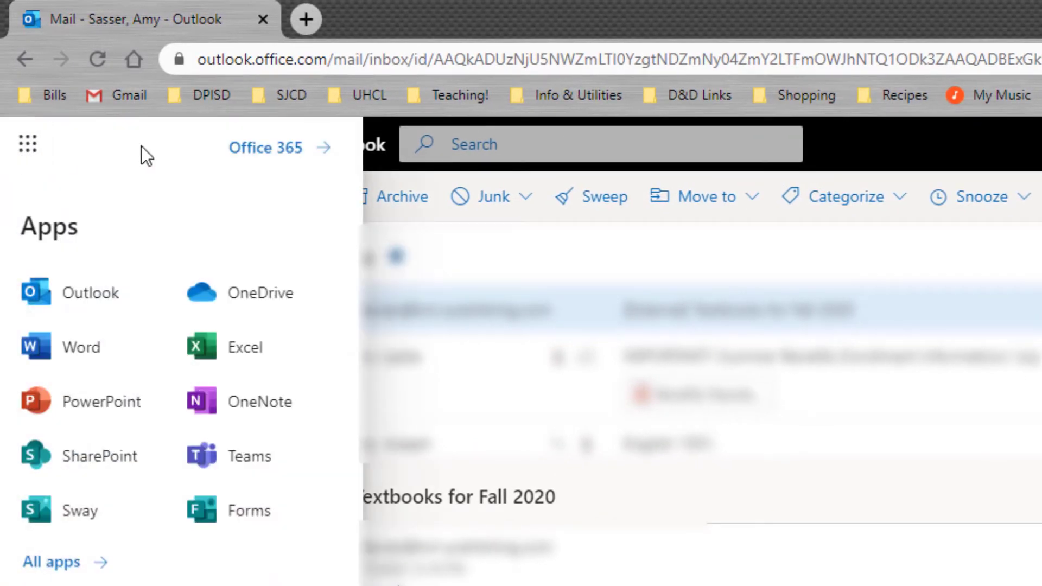
# Step: Open Office 365 home in a new tab and view the Install Office options
pyautogui.click(270, 151)
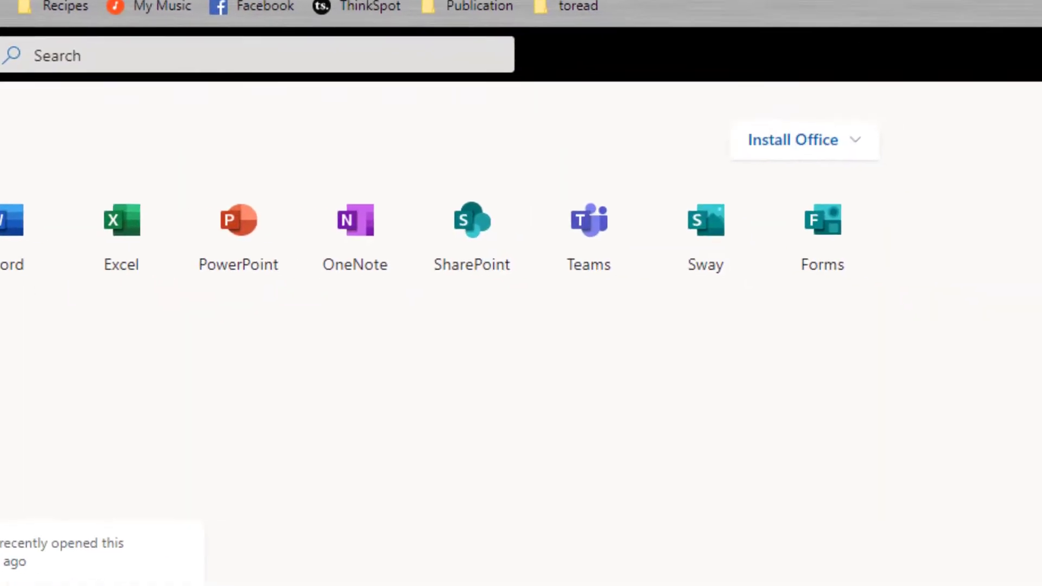
pyautogui.click(861, 148)
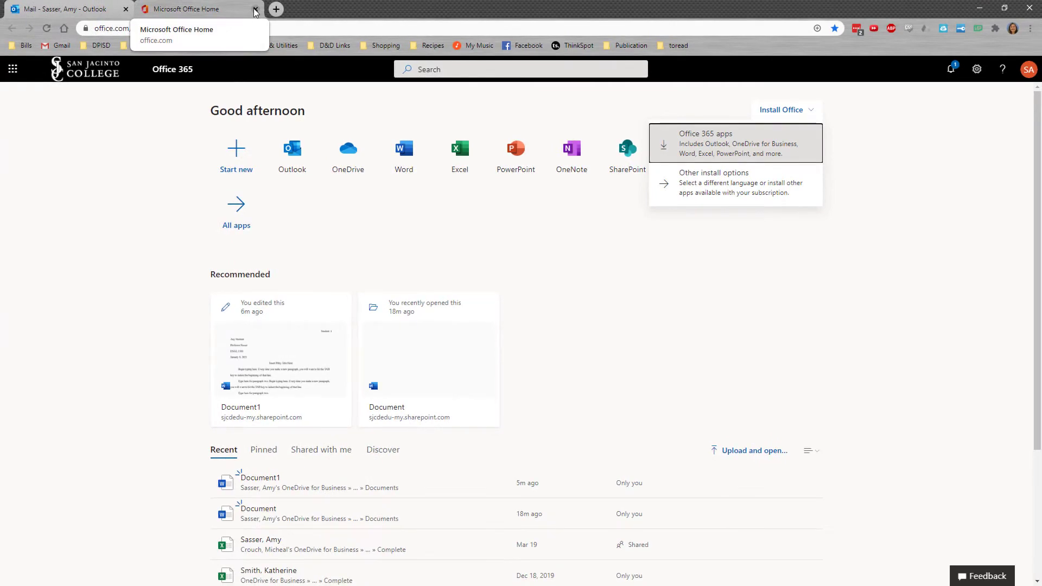
# Step: Close the Office home tab, go to Word and create blank document Document2
pyautogui.click(255, 9)
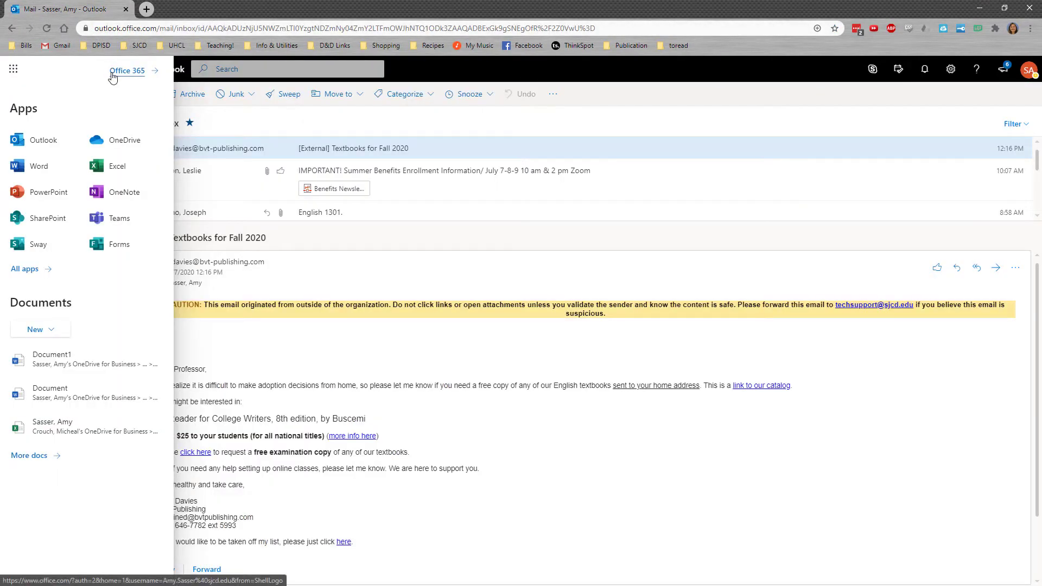
pyautogui.click(265, 118)
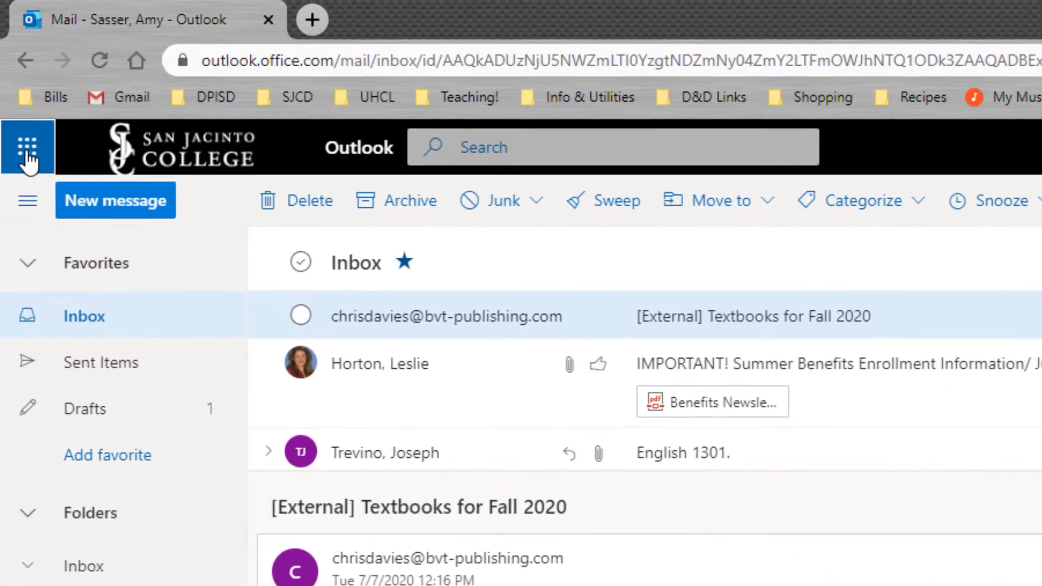
pyautogui.click(24, 130)
pyautogui.click(84, 431)
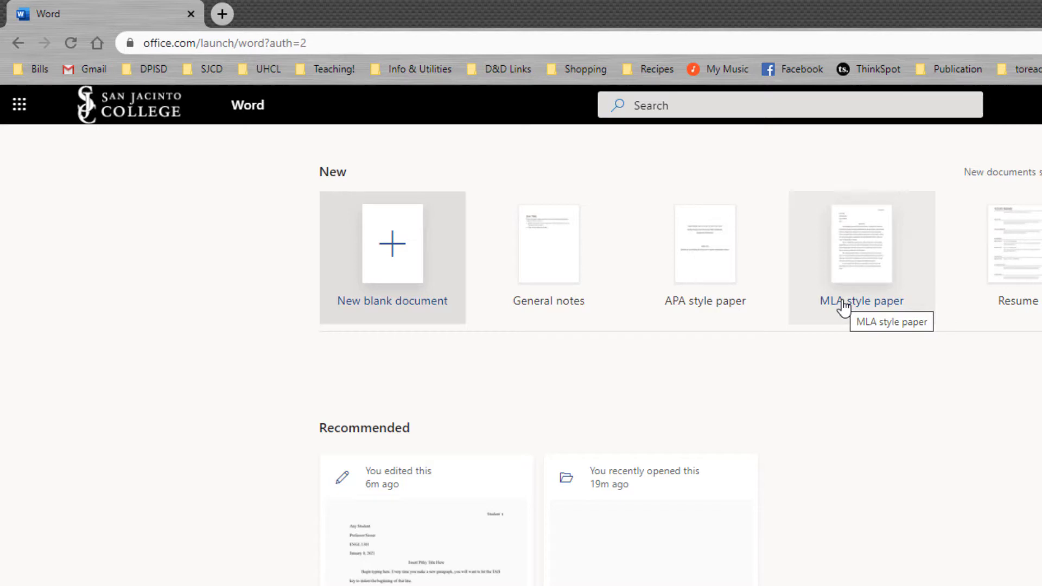
pyautogui.click(385, 278)
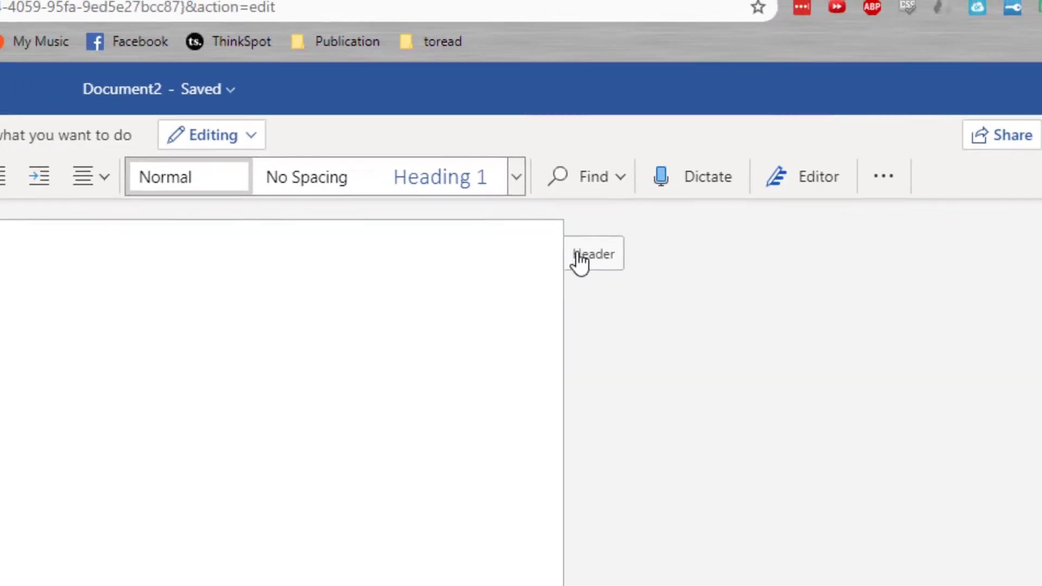
# Step: Open the header area at the top of Document2 for editing
pyautogui.click(540, 278)
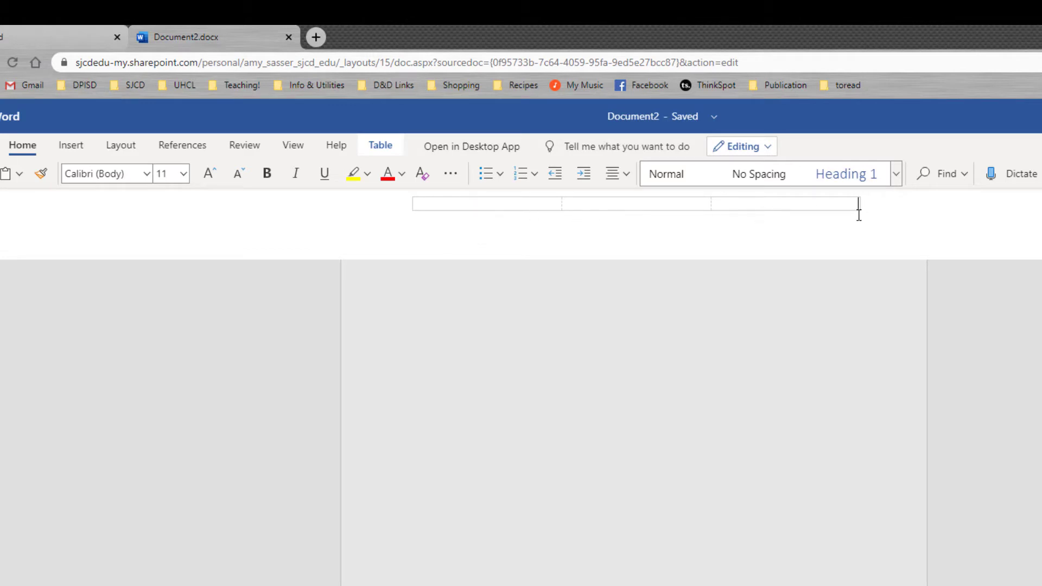
# Step: Insert a top-right page number, type 'Student' before it, and select the header text
pyautogui.click(74, 148)
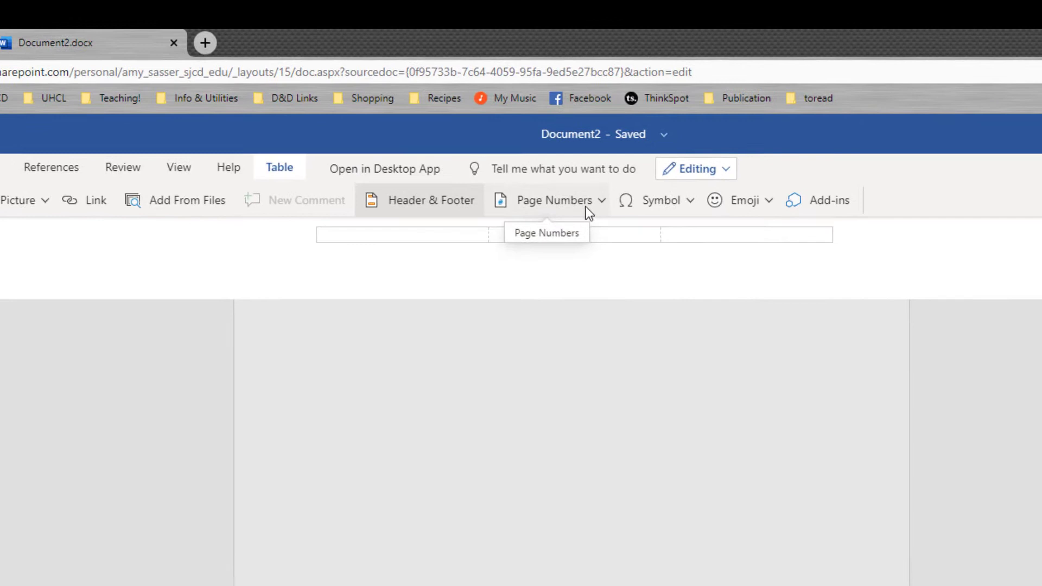
pyautogui.click(568, 214)
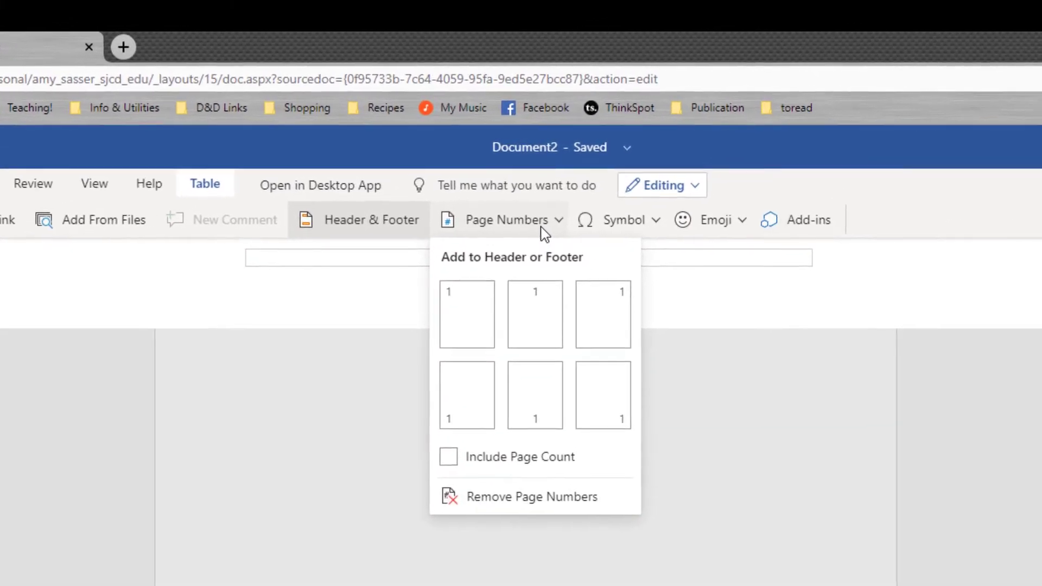
pyautogui.click(594, 313)
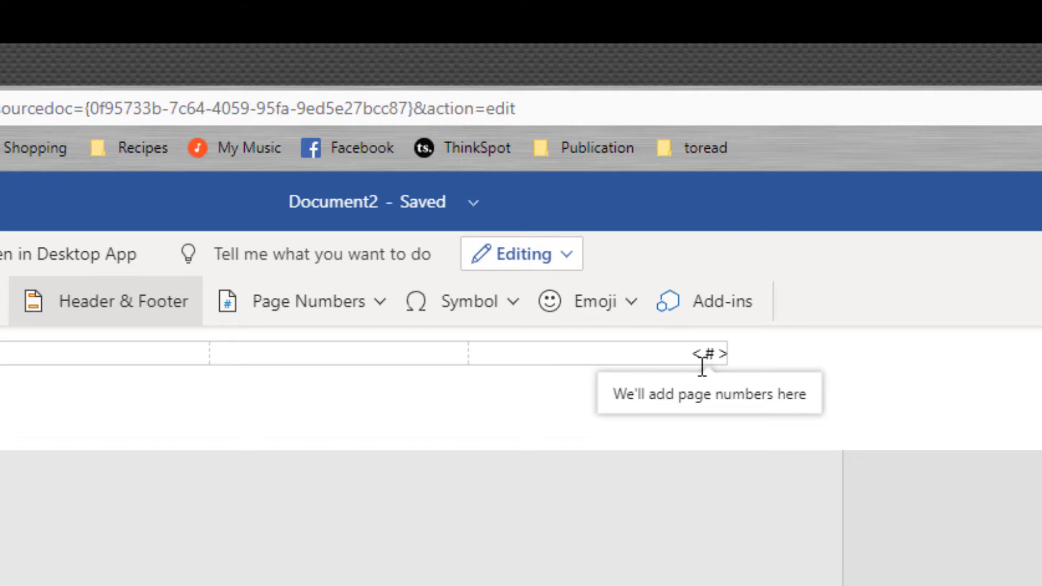
pyautogui.write('Student')
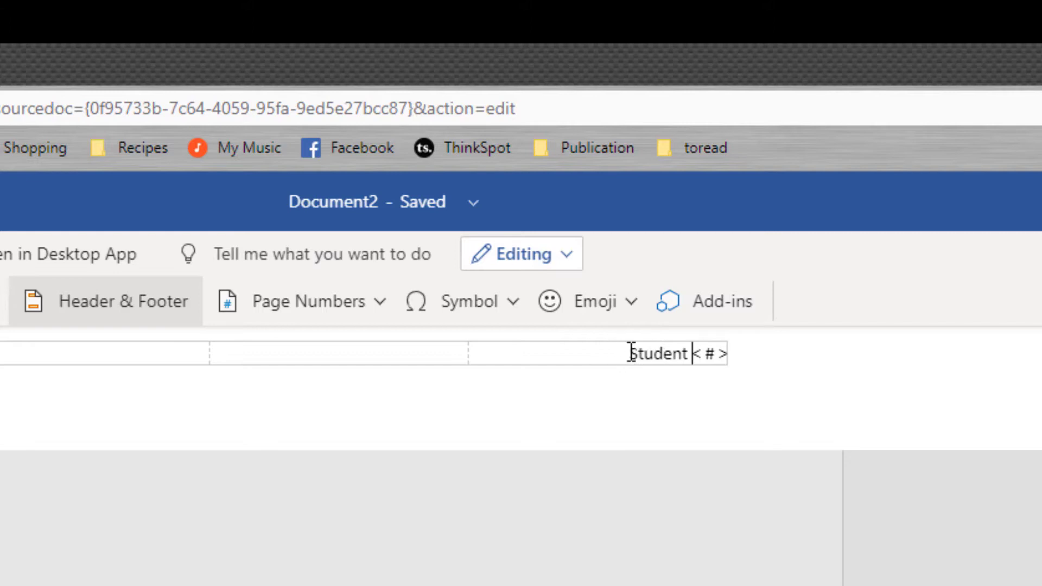
pyautogui.moveTo(645, 352); pyautogui.dragTo(728, 353)
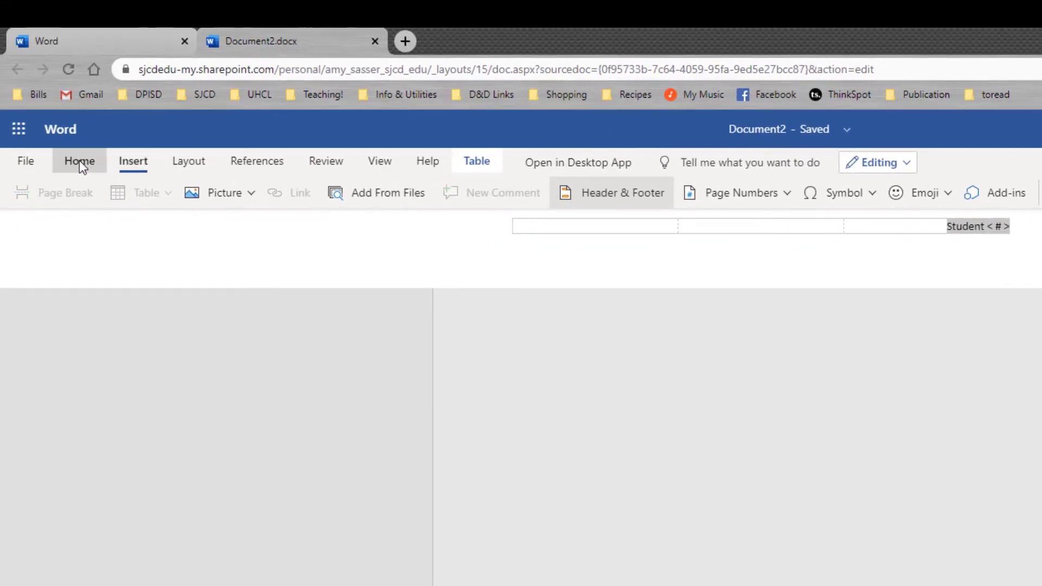
# Step: Format the 'Student < # >' header text as Times New Roman, 12 pt
pyautogui.click(79, 161)
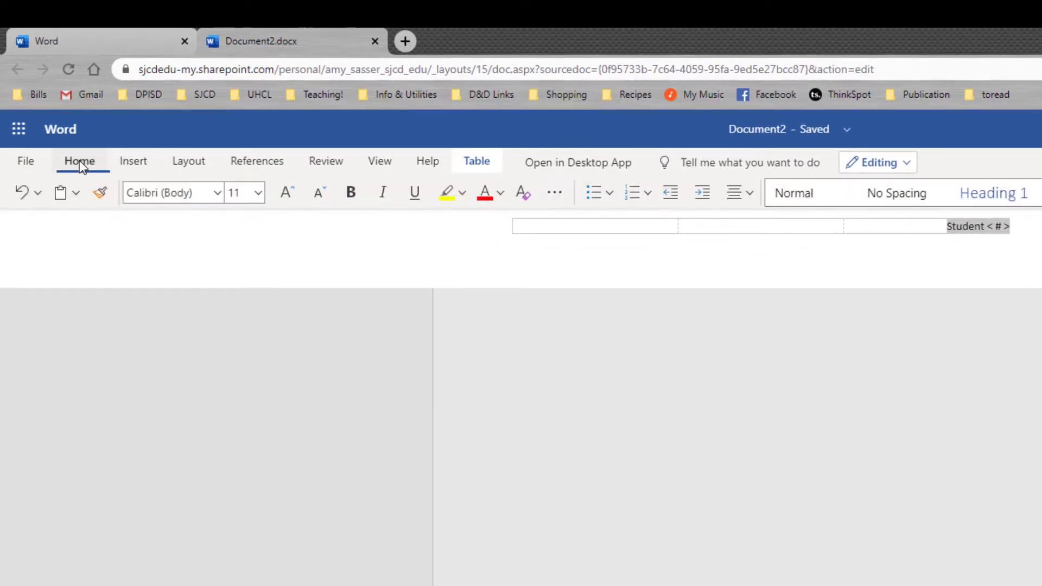
pyautogui.click(216, 193)
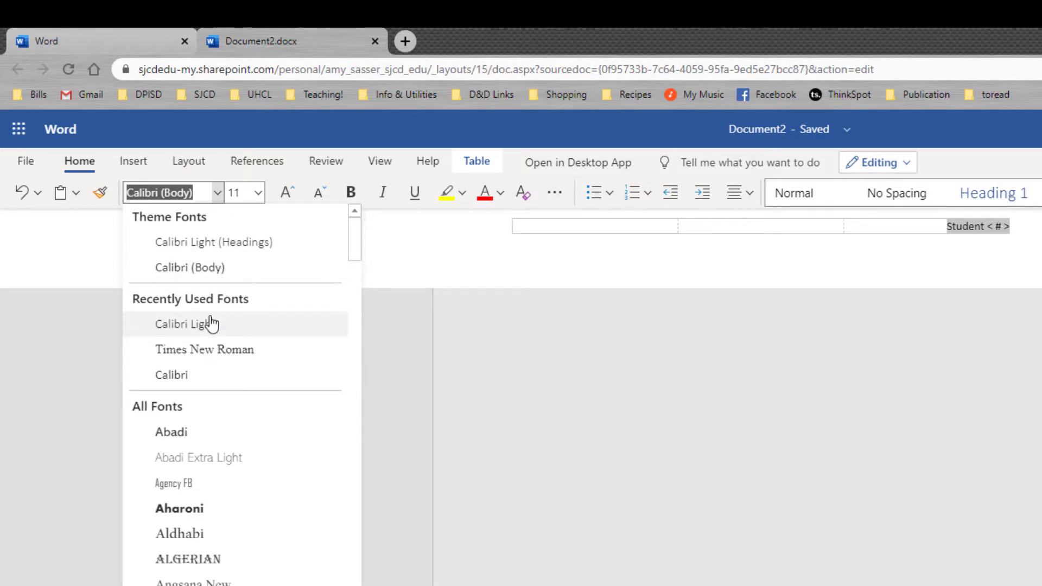
pyautogui.scroll(-5, 198, 447)
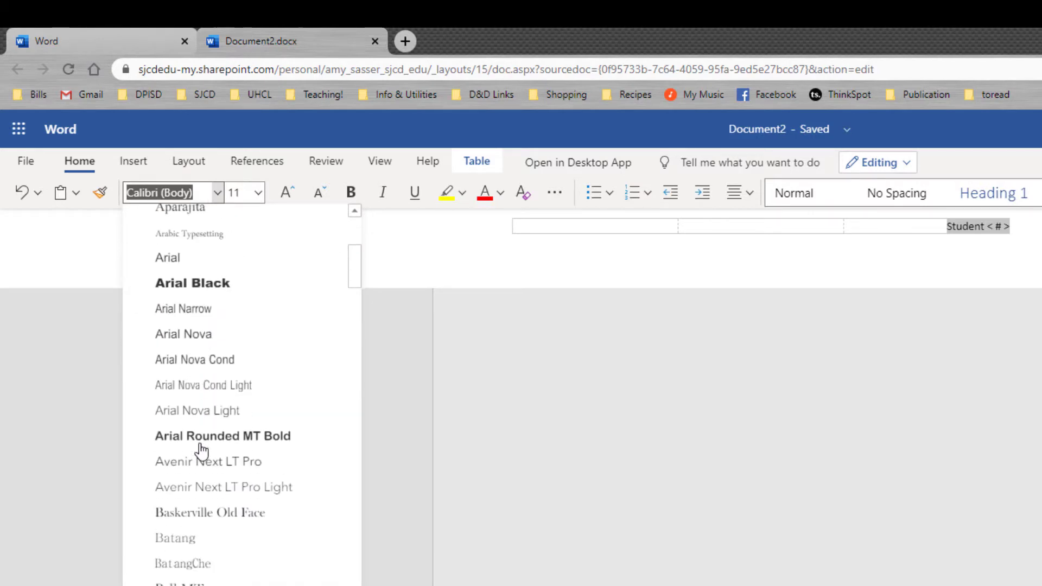
pyautogui.scroll(5, 201, 445)
pyautogui.click(207, 347)
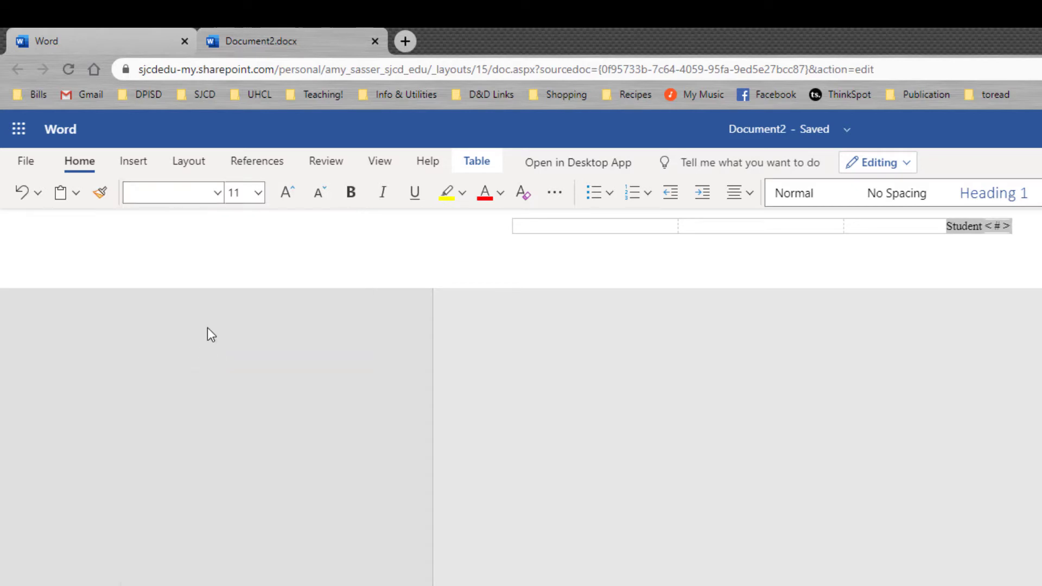
pyautogui.click(259, 195)
pyautogui.click(247, 319)
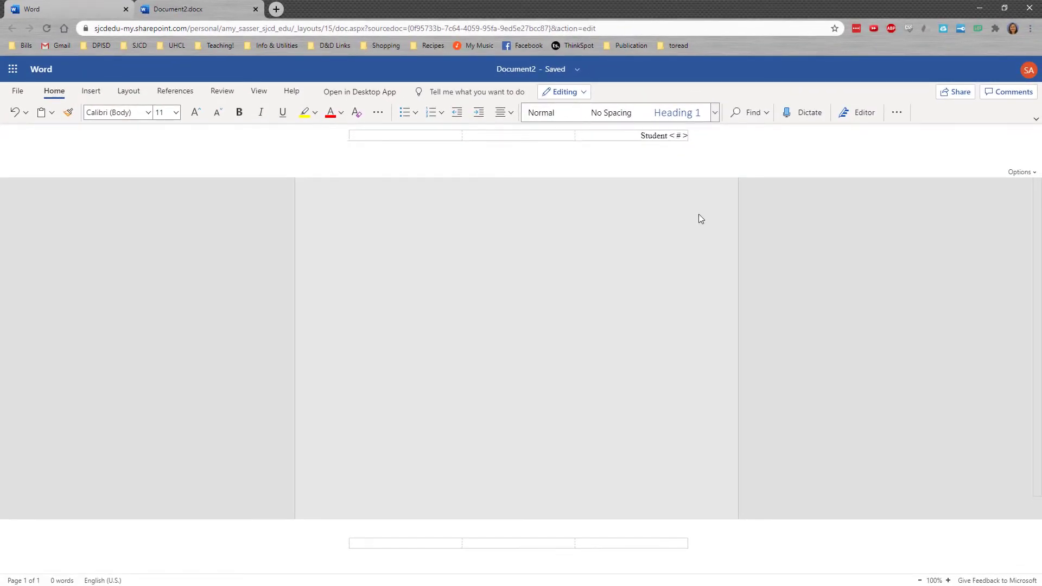
# Step: Leave the header, confirm it reads 'Student 1' in Reading View, then resume editing
pyautogui.doubleClick(699, 214)
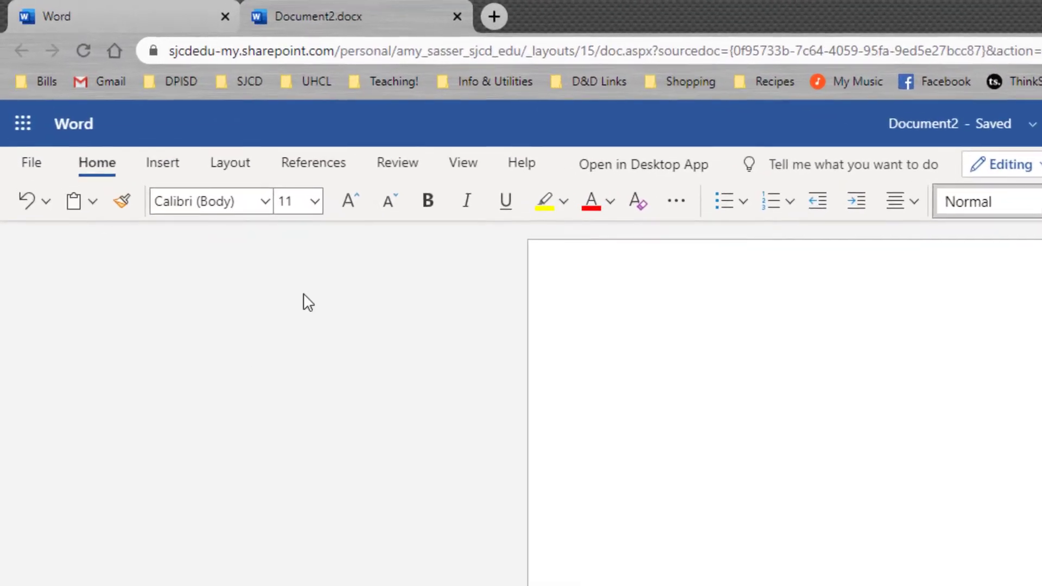
pyautogui.click(492, 173)
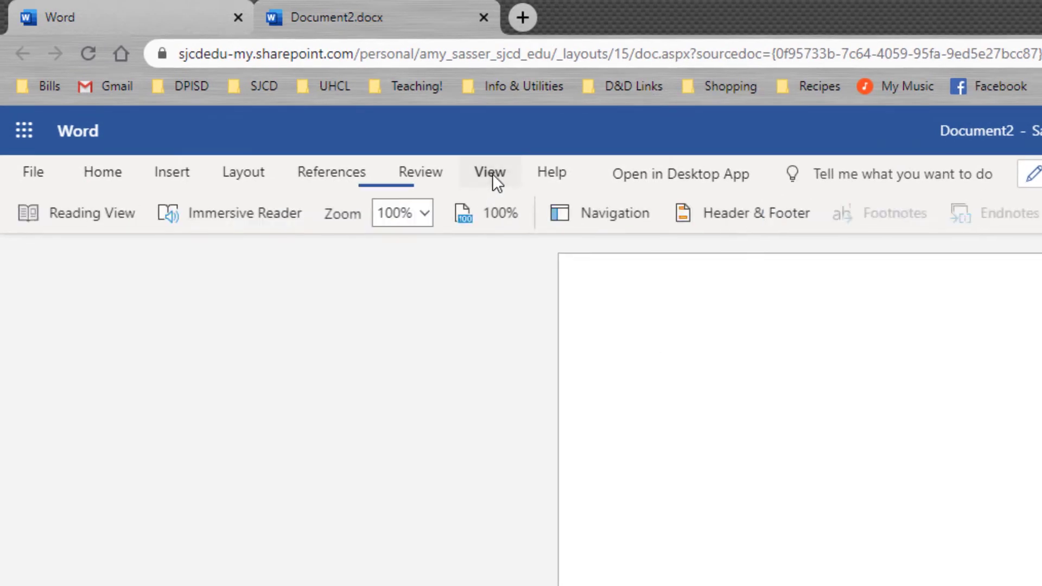
pyautogui.click(87, 211)
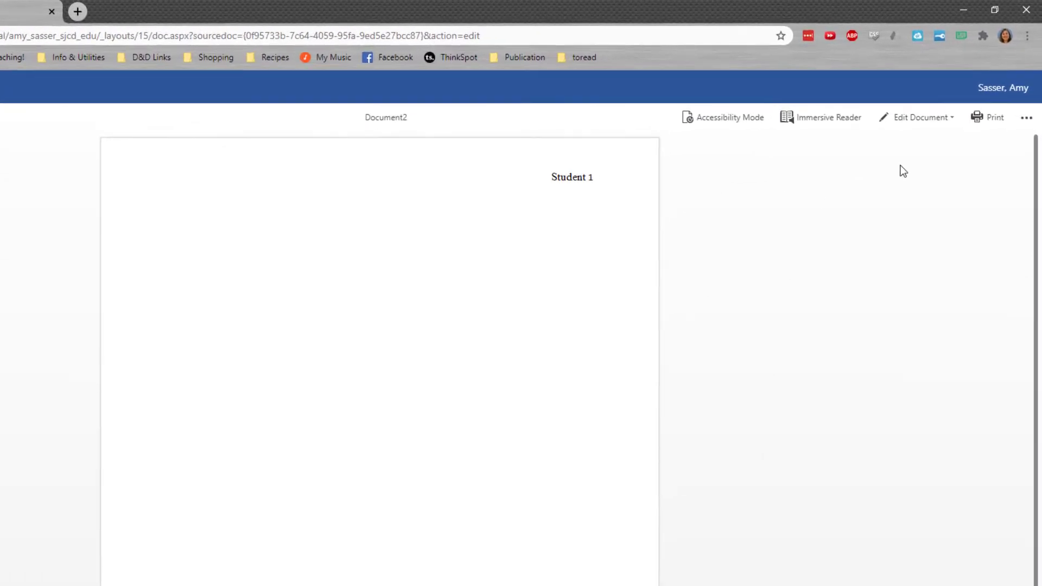
pyautogui.click(949, 96)
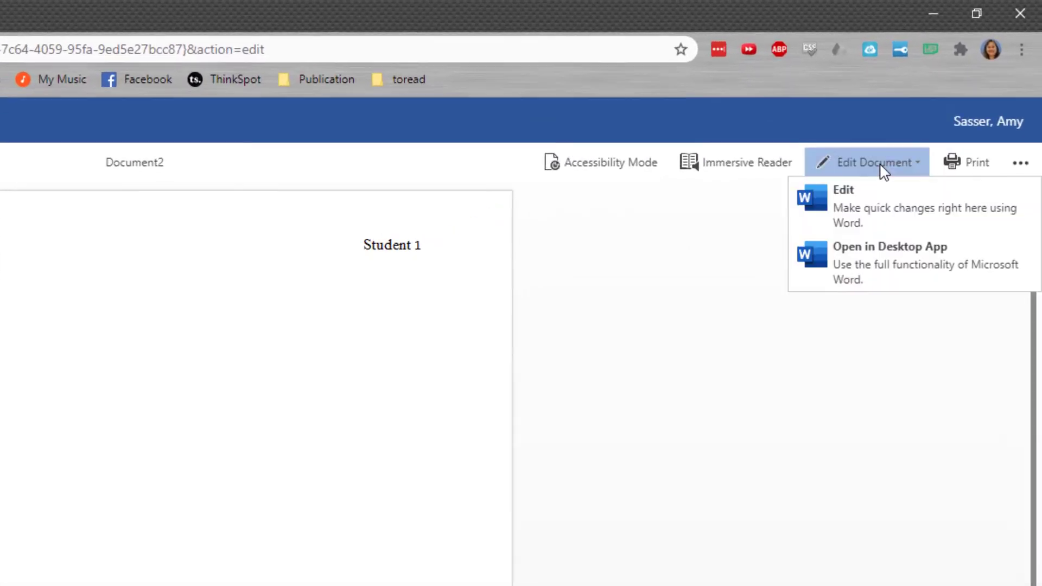
pyautogui.click(880, 211)
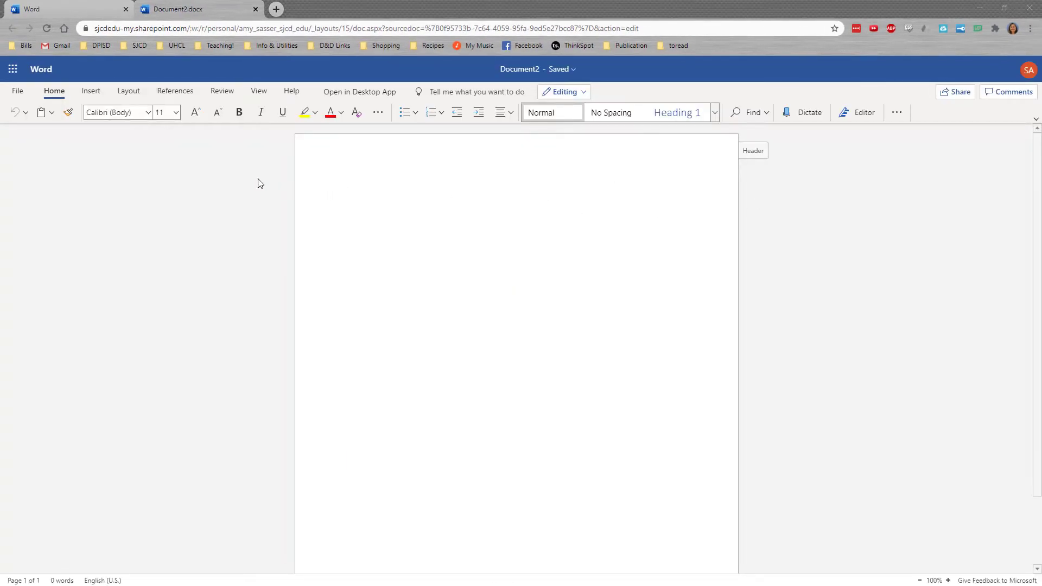
pyautogui.click(148, 112)
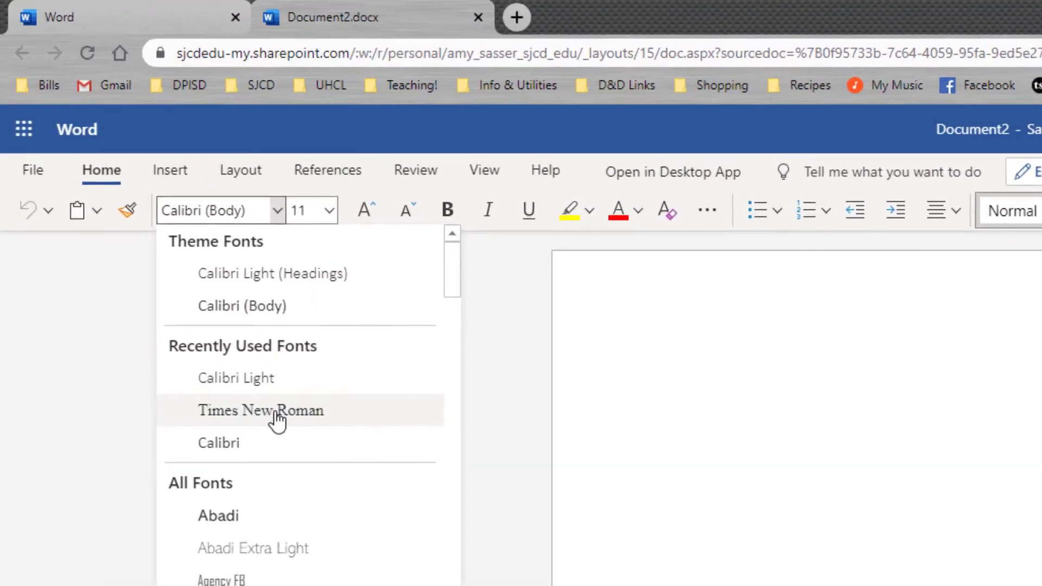
pyautogui.click(237, 341)
pyautogui.click(274, 175)
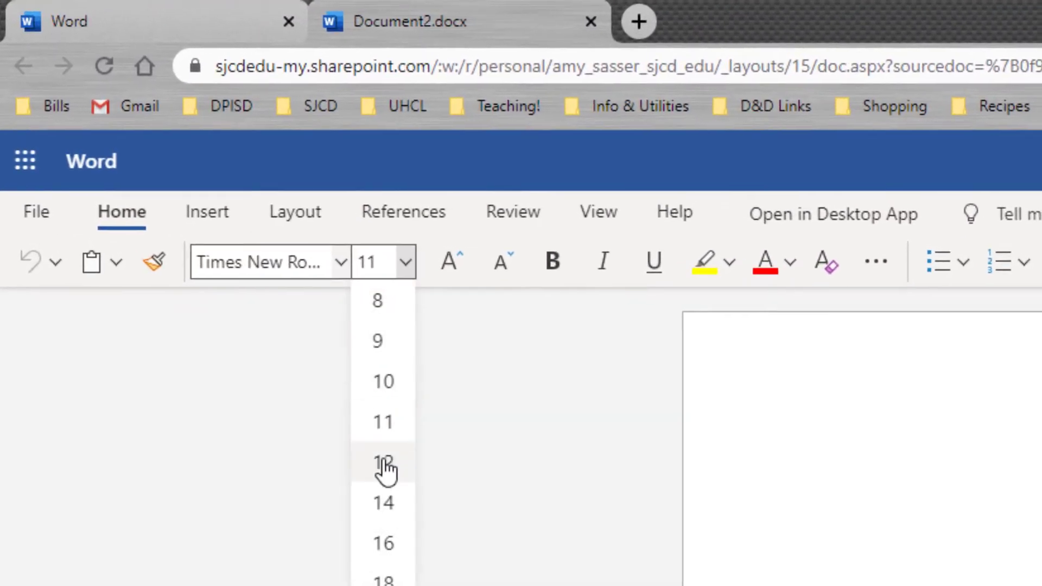
pyautogui.click(387, 464)
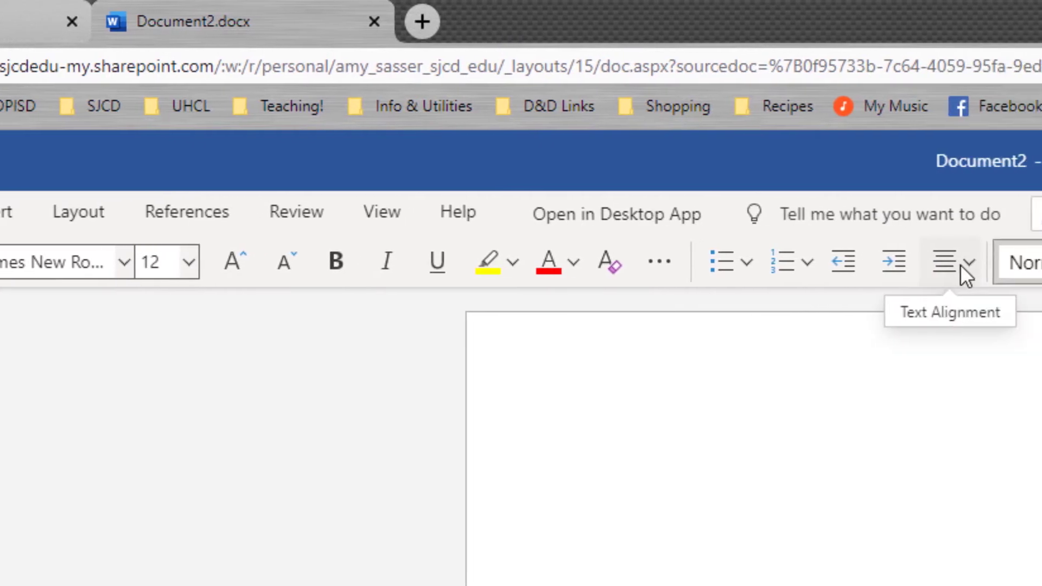
pyautogui.click(862, 271)
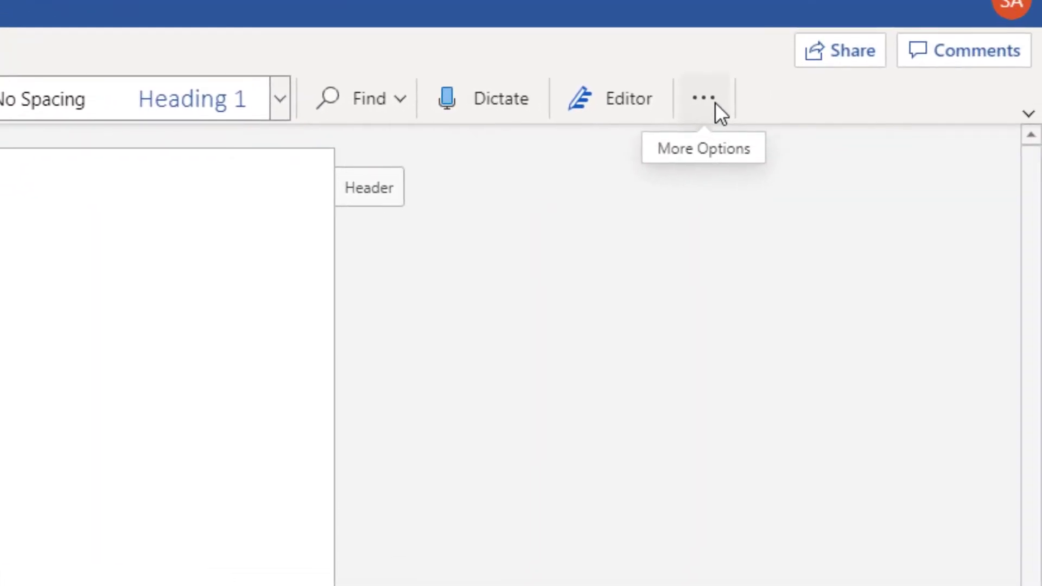
# Step: In Line Spacing Options, set spacing after to 0 pt and line spacing to Double
pyautogui.click(715, 102)
pyautogui.moveTo(750, 191)
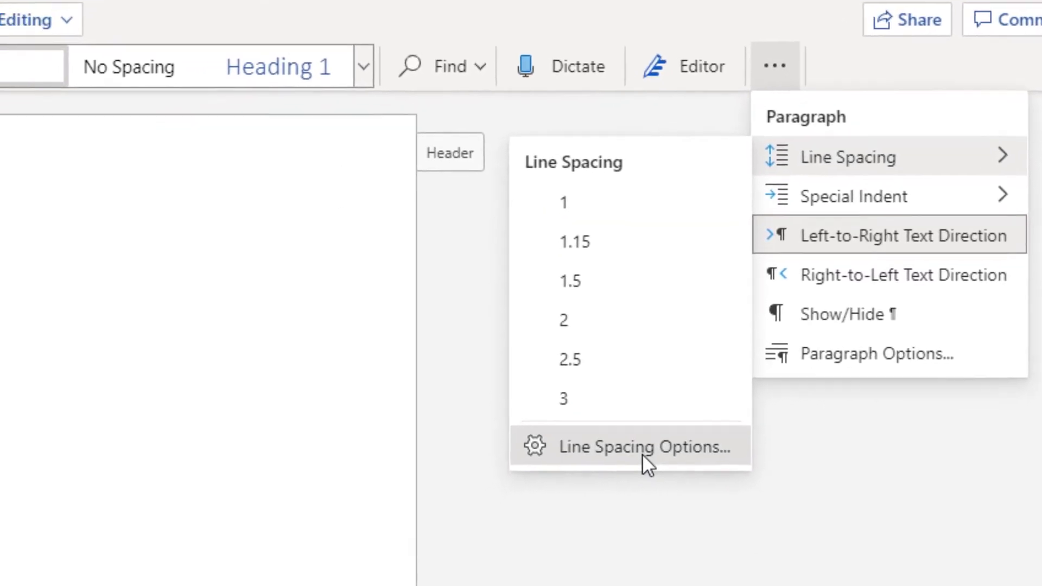
pyautogui.click(601, 472)
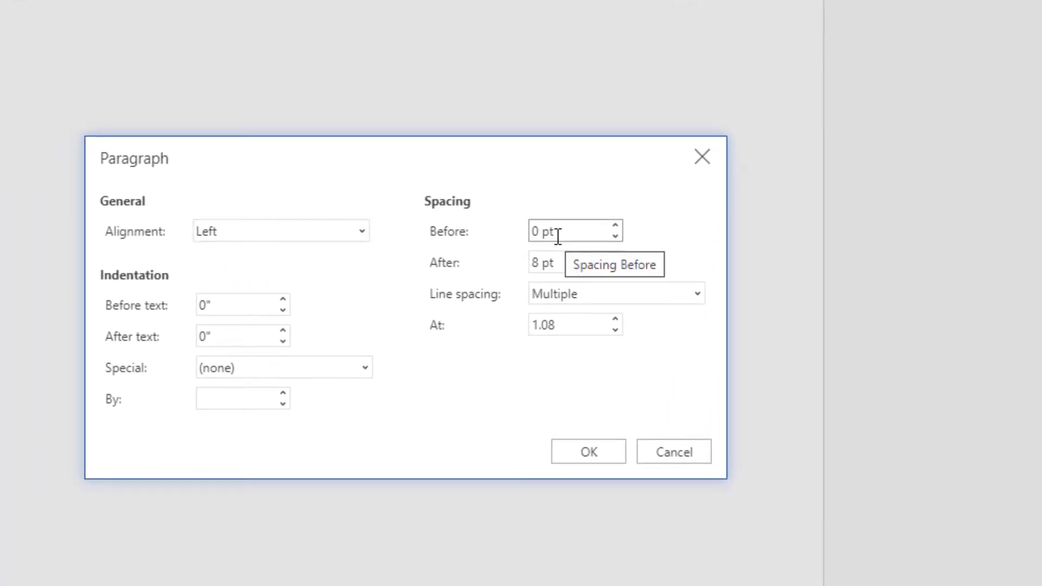
pyautogui.click(614, 266)
pyautogui.click(614, 267)
pyautogui.click(614, 267)
pyautogui.click(614, 267)
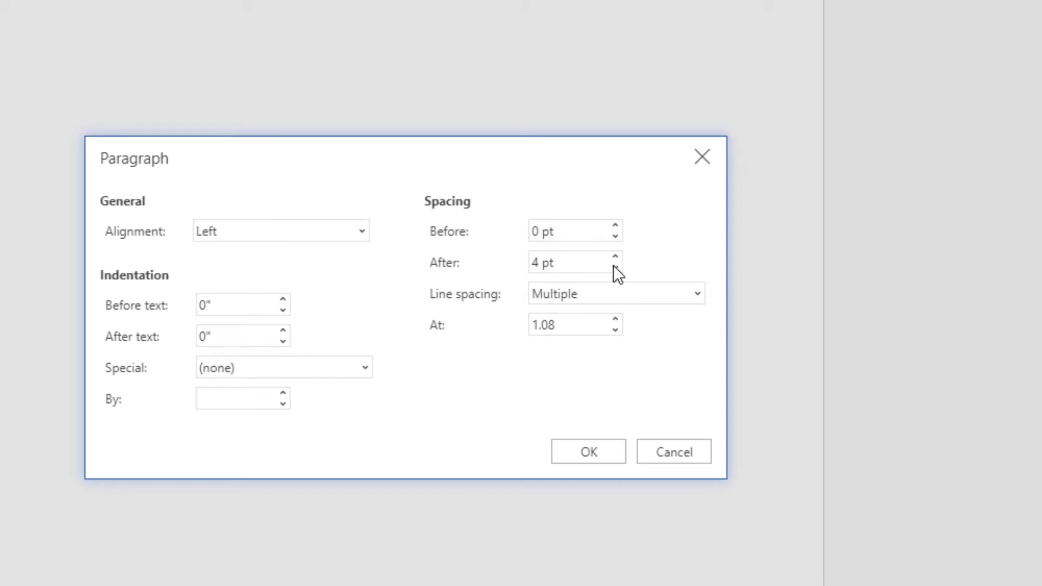
pyautogui.click(614, 267)
pyautogui.click(614, 267)
pyautogui.click(614, 268)
pyautogui.click(614, 267)
pyautogui.click(627, 291)
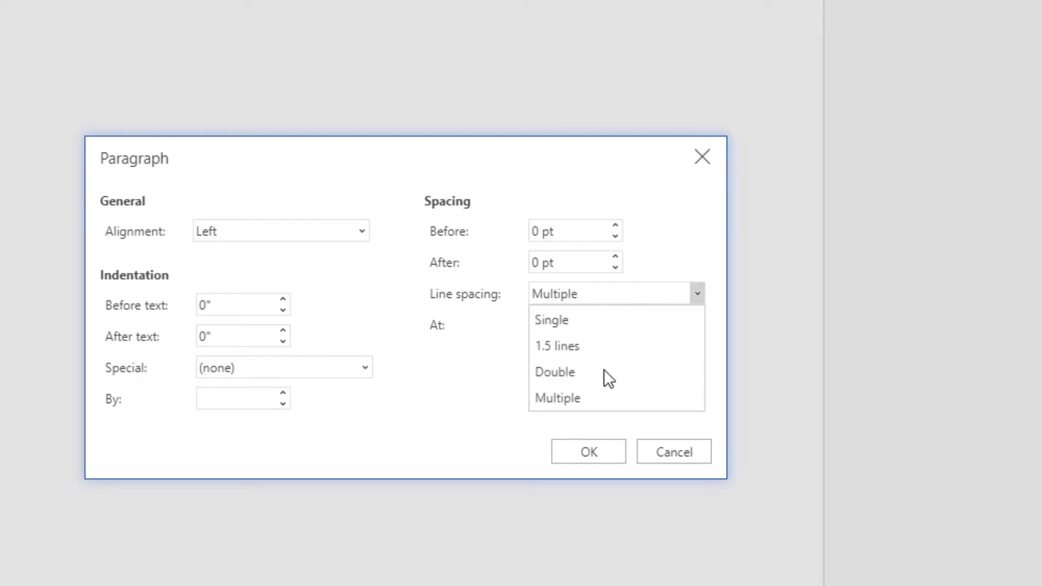
pyautogui.click(561, 372)
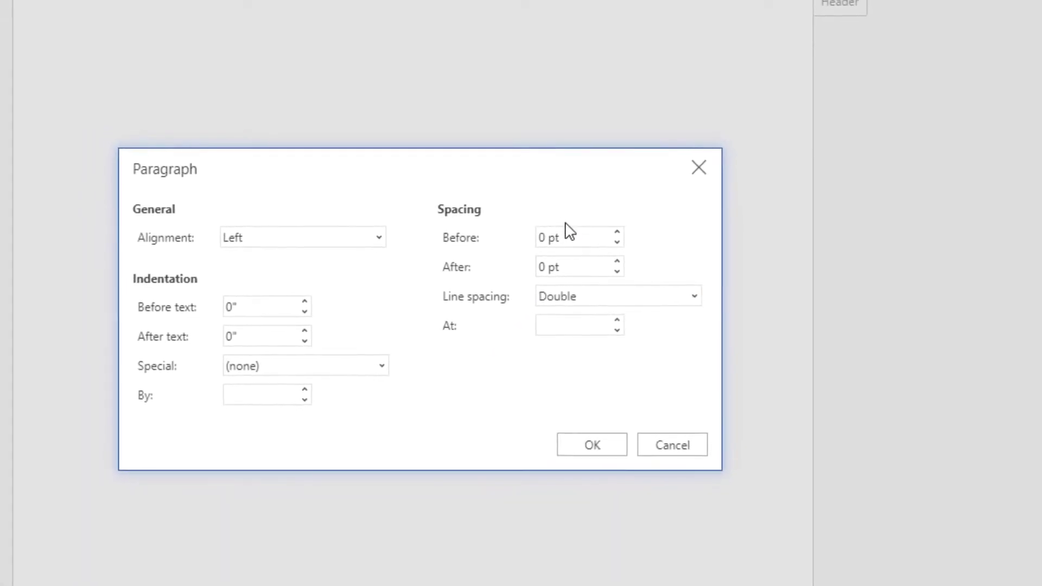
# Step: Apply the spacing, then type the student name, instructor's name and ENGL 1301.xxx on separate lines
pyautogui.click(611, 429)
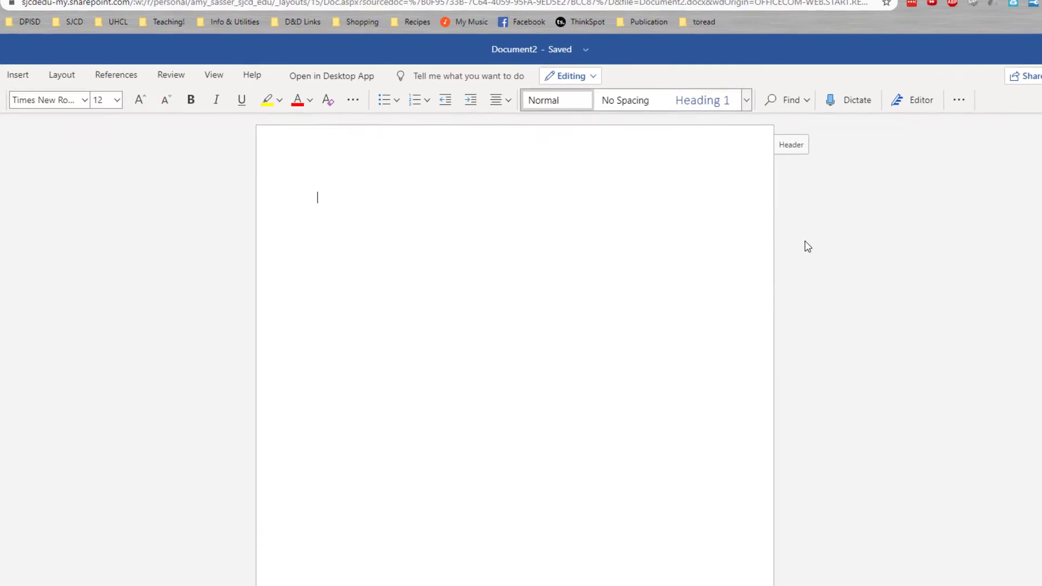
pyautogui.write('Any Student')
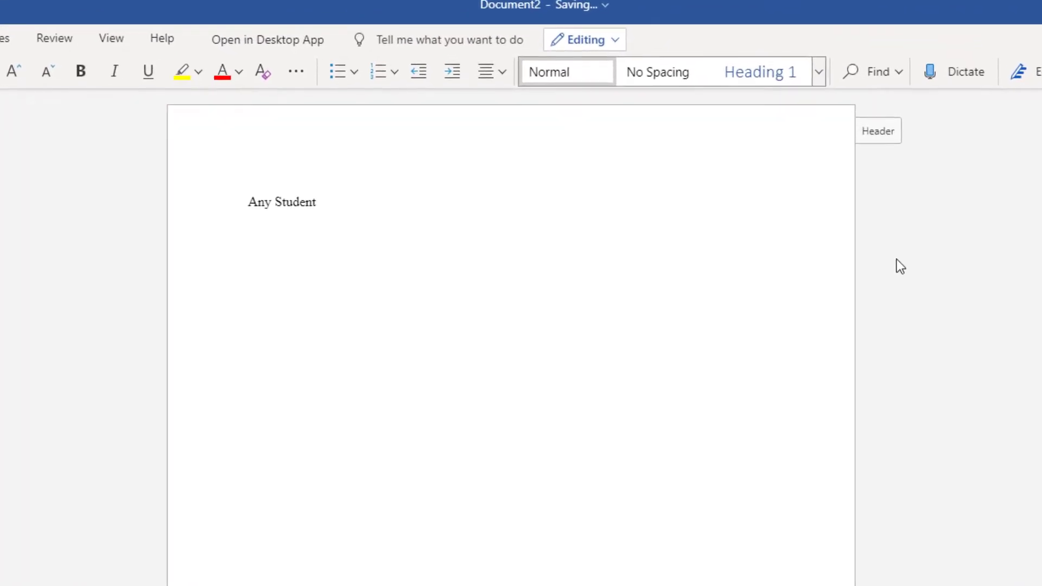
pyautogui.press('Return')
pyautogui.write('Prof')
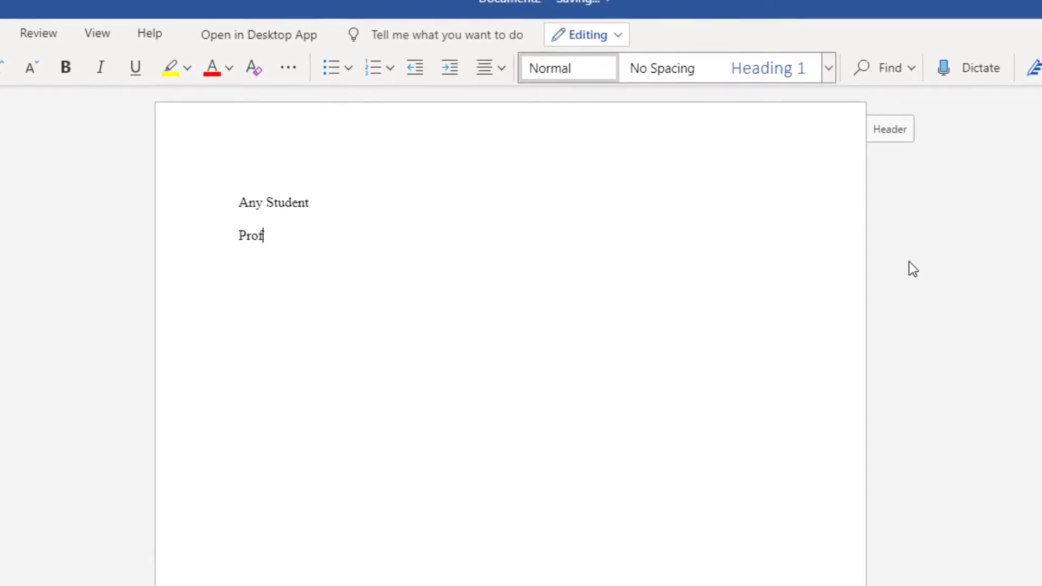
pyautogui.write('essor Sasser')
pyautogui.press('Return')
pyautogui.write('ENGL')
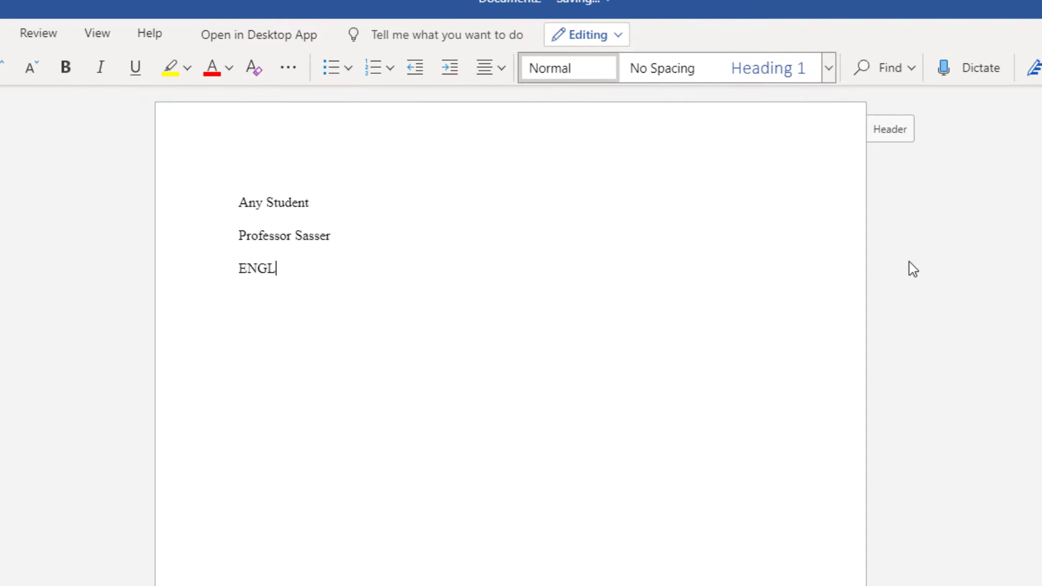
pyautogui.write(' 1301.xxx')
pyautogui.press('Return')
# Step: Add the date line and reorder it to read 12 February 2021
pyautogui.write('Febr')
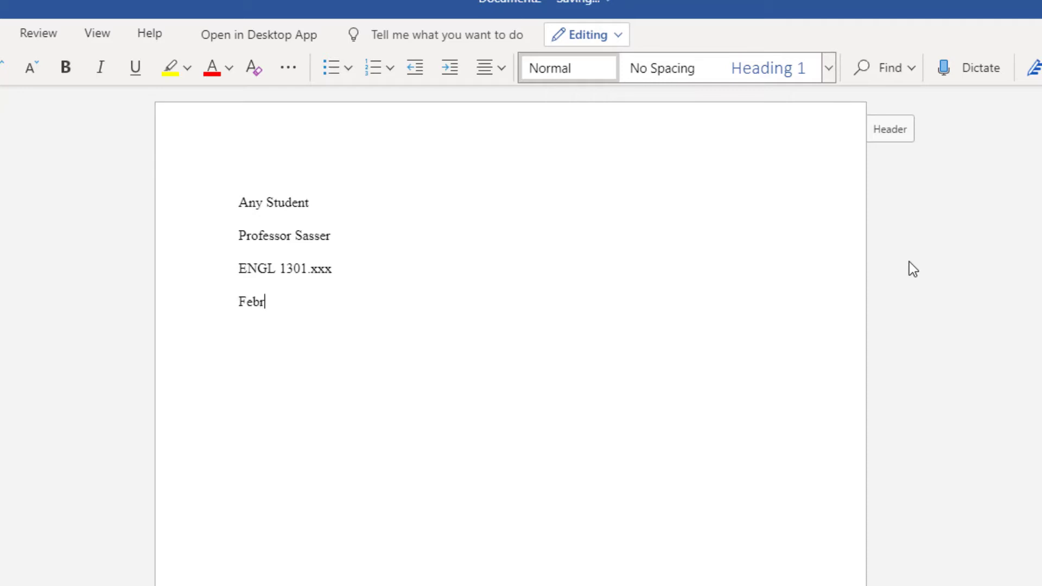
pyautogui.write('uary 12, 2021')
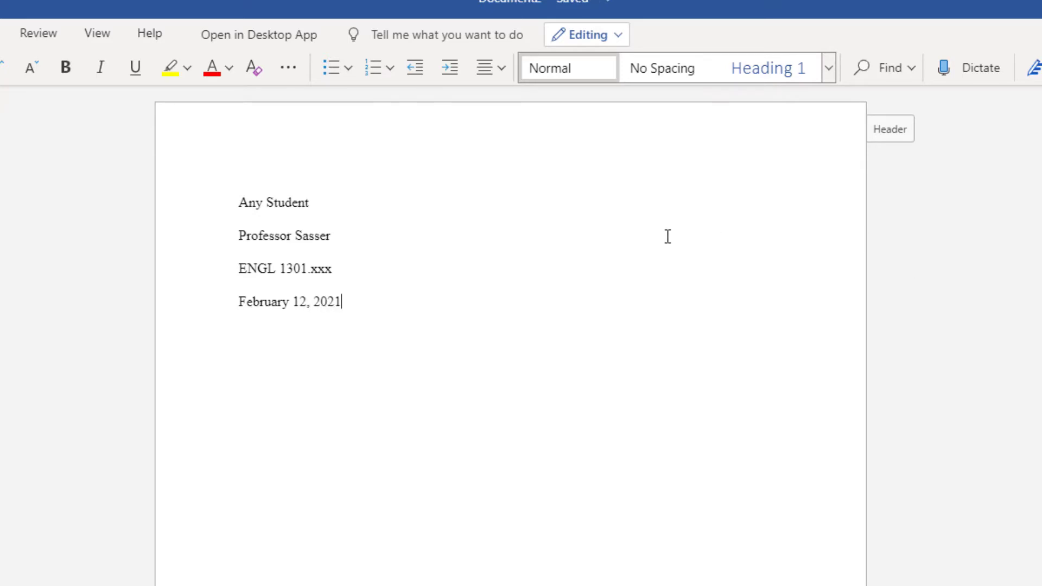
pyautogui.click(310, 302)
pyautogui.press('BackSpace')
pyautogui.press('BackSpace')
pyautogui.press('BackSpace')
pyautogui.press('BackSpace')
pyautogui.press('Left')
pyautogui.press('Left')
pyautogui.press('Left')
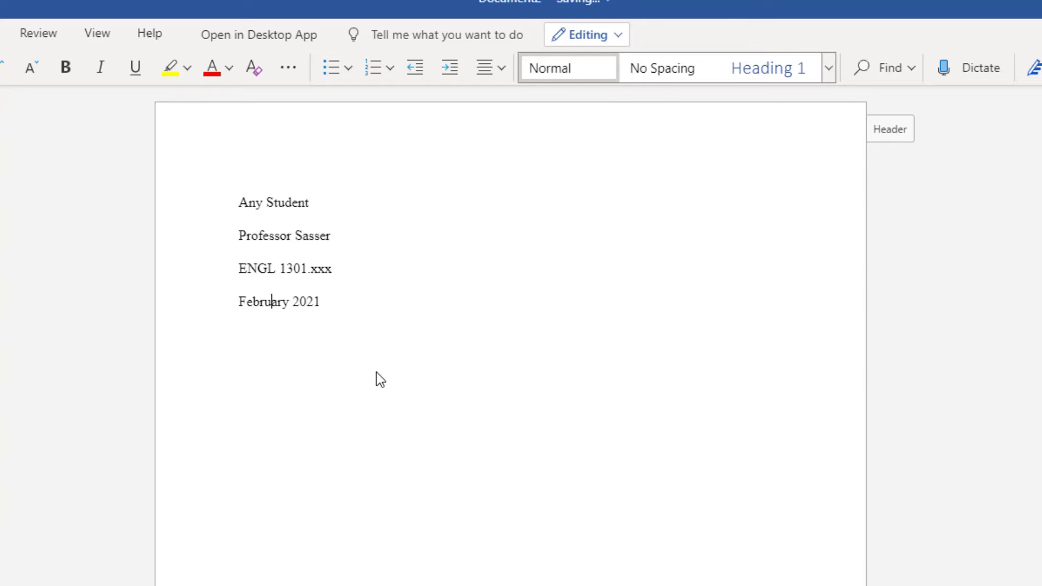
pyautogui.press('Left')
pyautogui.press('Left')
pyautogui.press('Left')
pyautogui.press('Left')
pyautogui.press('Left')
pyautogui.write('1')
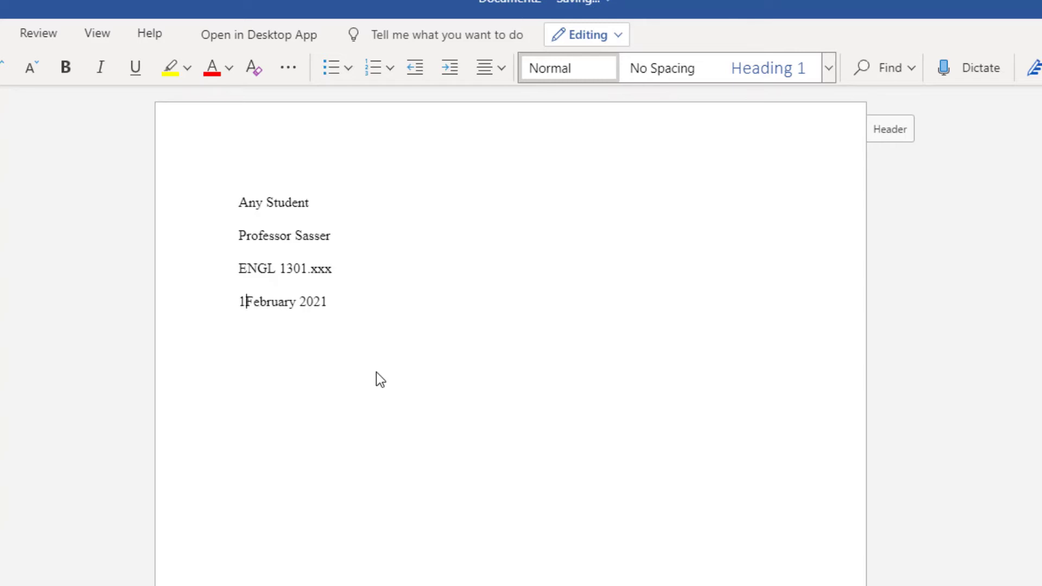
pyautogui.write('2')
pyautogui.click(345, 302)
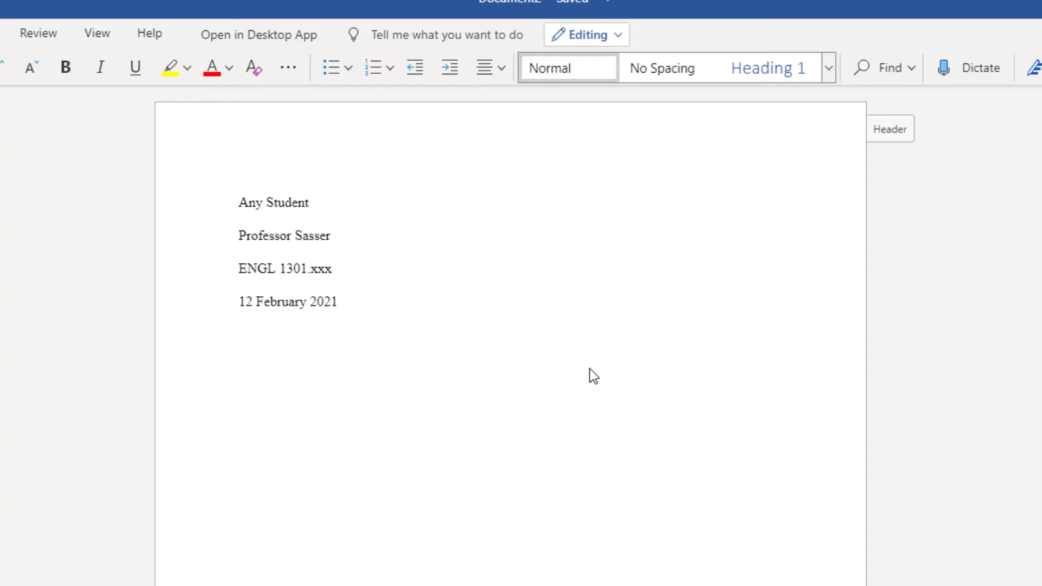
# Step: Center the line, type the title 'Insert Pithy Title Here', and start a new line
pyautogui.click(498, 75)
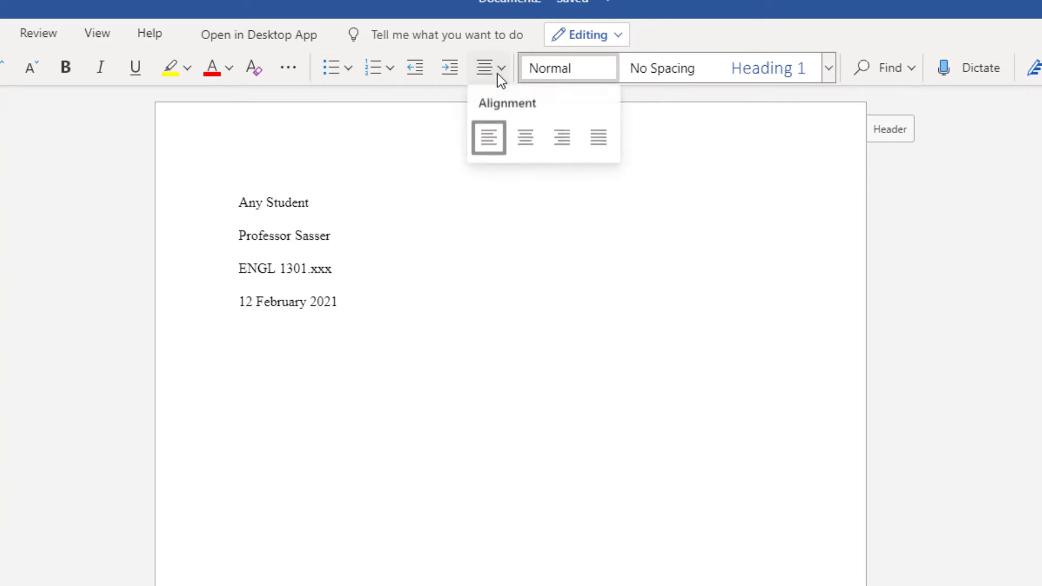
pyautogui.click(532, 140)
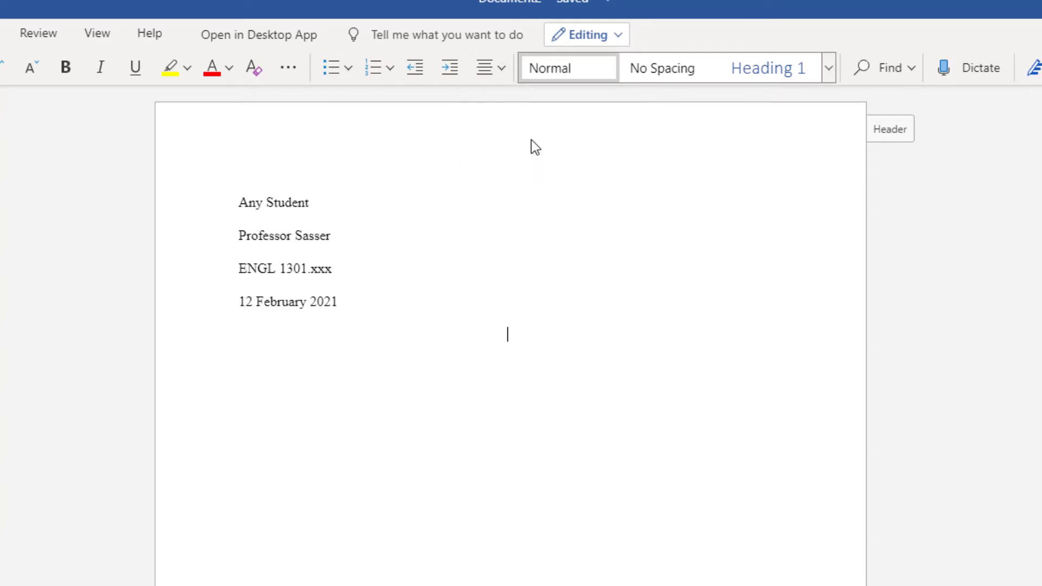
pyautogui.click(493, 73)
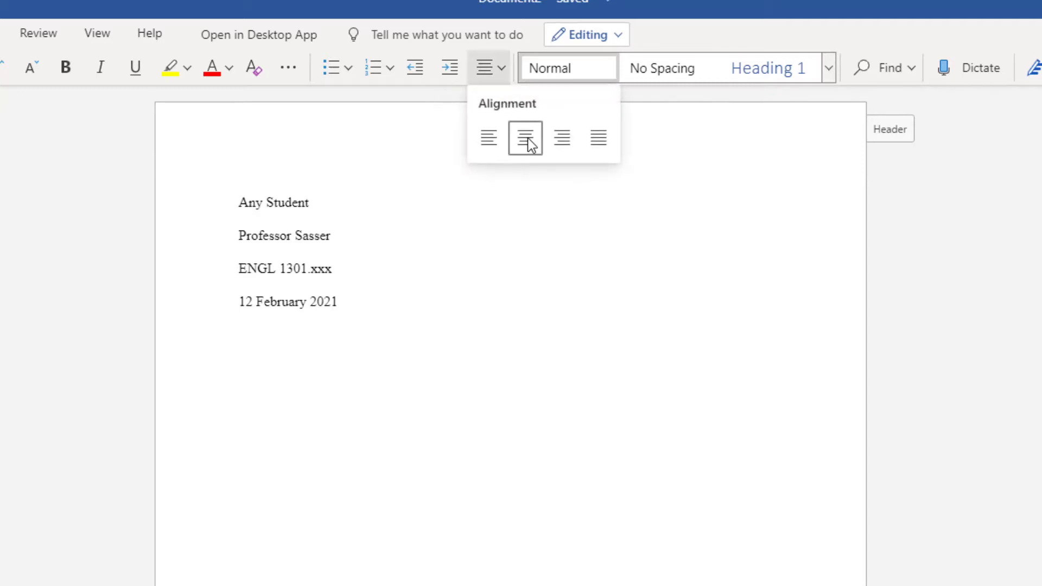
pyautogui.press('Escape')
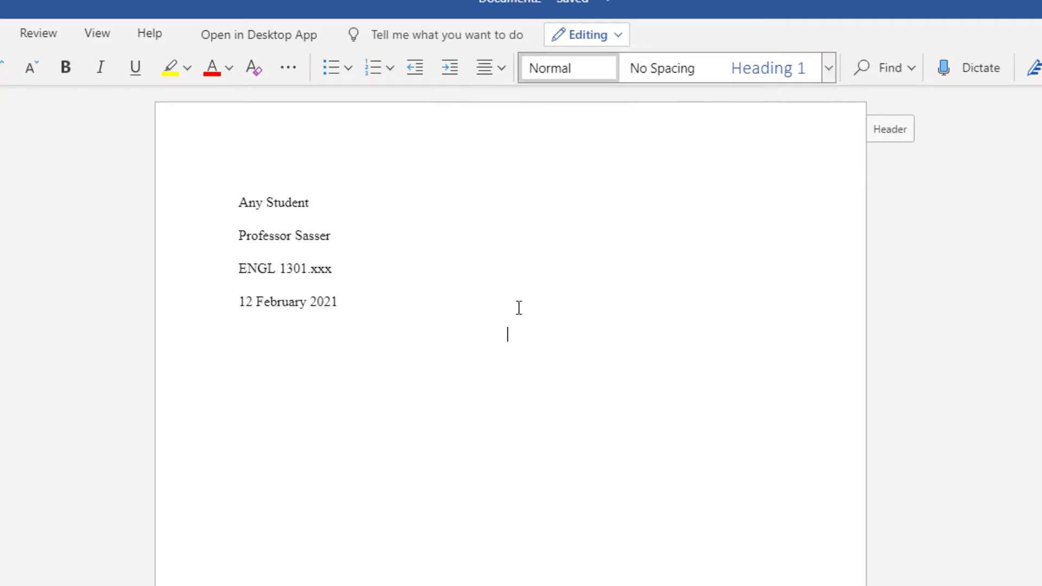
pyautogui.write('Insert Pithy Title her')
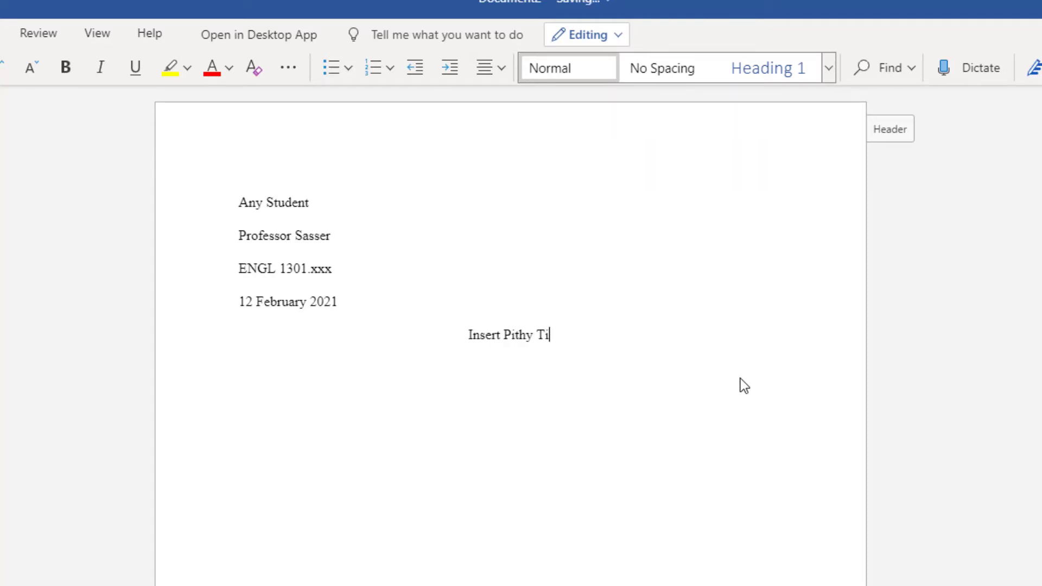
pyautogui.press('BackSpace')
pyautogui.press('BackSpace')
pyautogui.press('BackSpace')
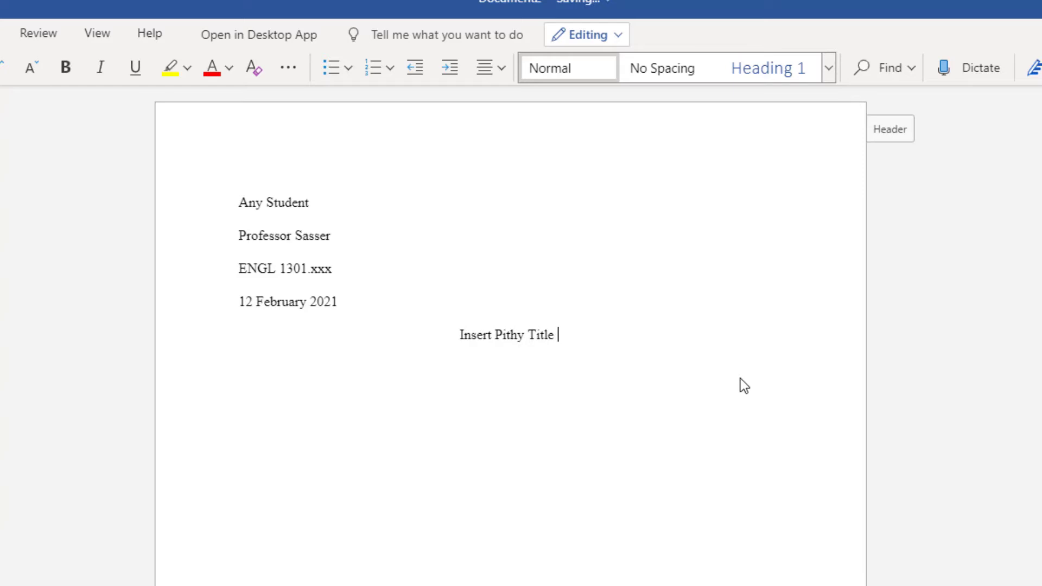
pyautogui.write('Here')
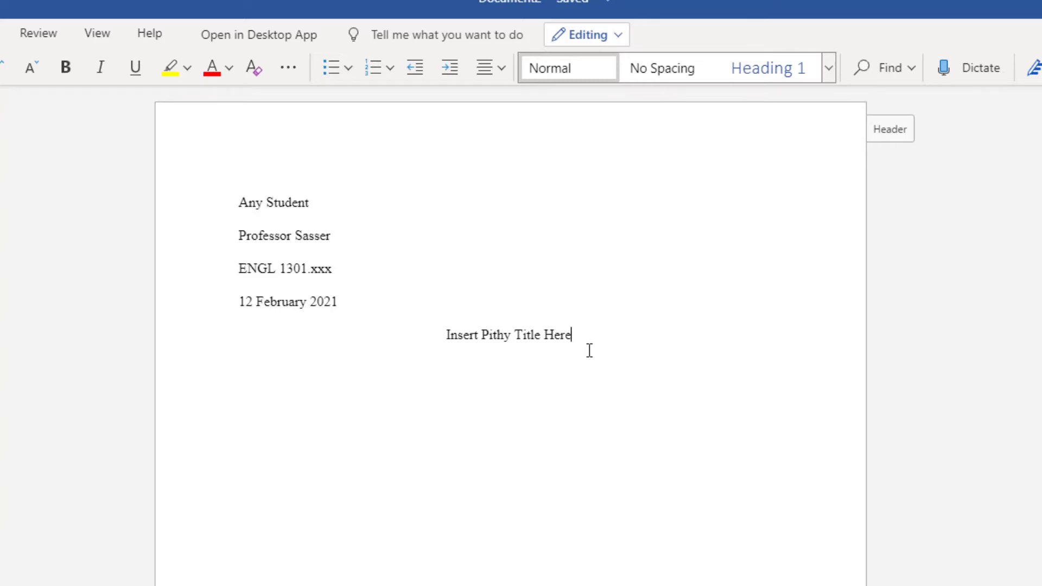
pyautogui.press('Return')
# Step: Left-align the line and finish the first paragraph with '...the cursor goes.'
pyautogui.click(492, 76)
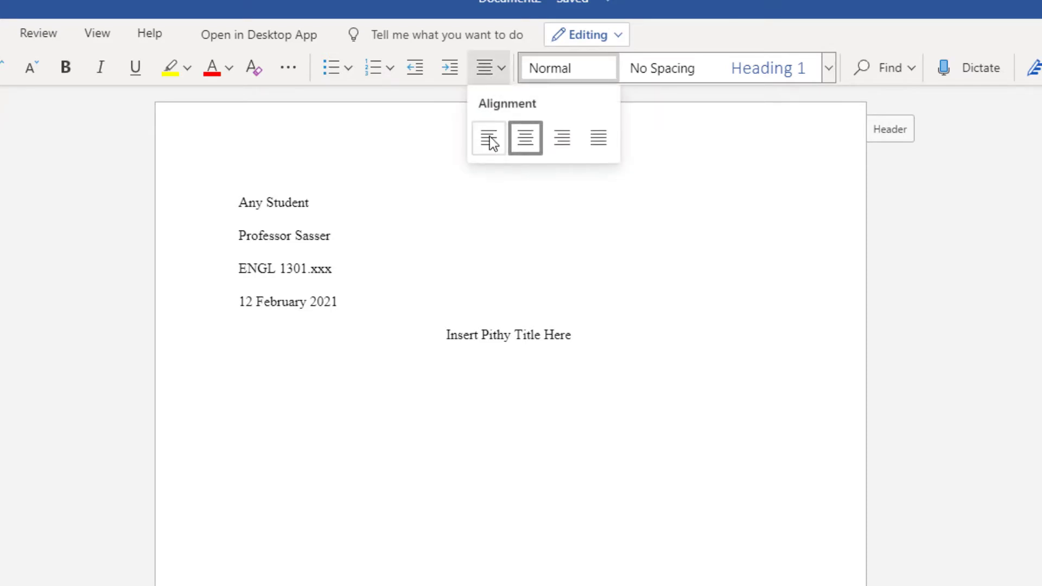
pyautogui.click(489, 138)
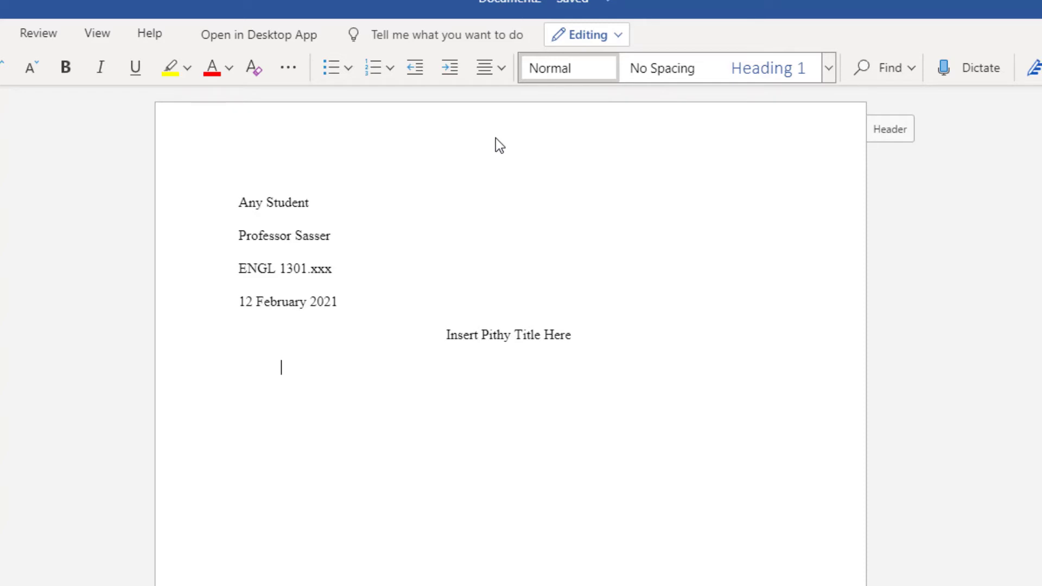
pyautogui.write('Be')
pyautogui.write('g')
pyautogui.write('the cursor goes.')
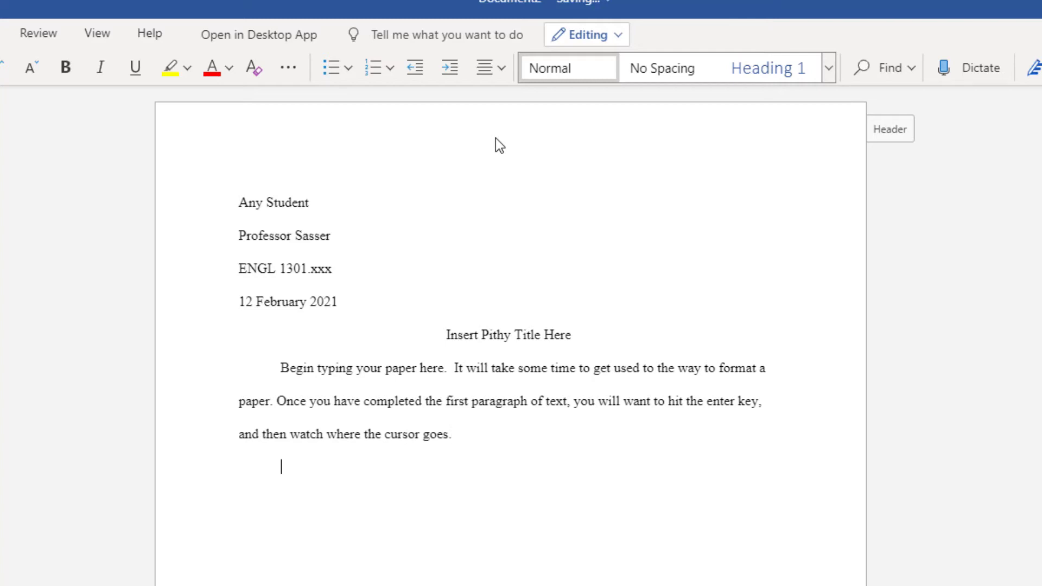
# Step: Type the second paragraph about page breaks and Works Cited, fixing 'ored', ending 'The way you do that is as follows.'
pyautogui.press('Return')
pyautogui.write('Begin typing your secon')
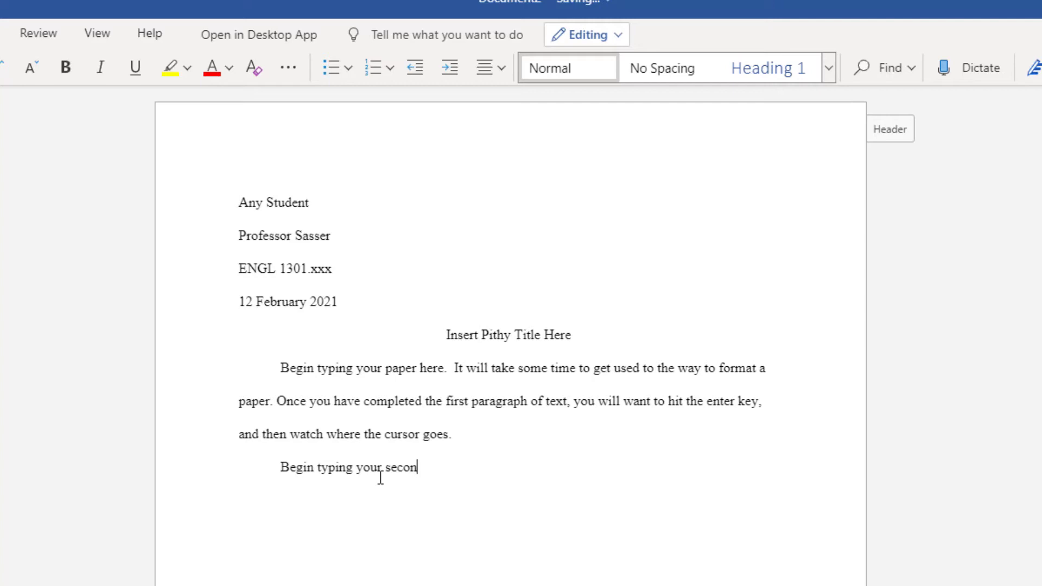
pyautogui.write('d paragraph here. ')
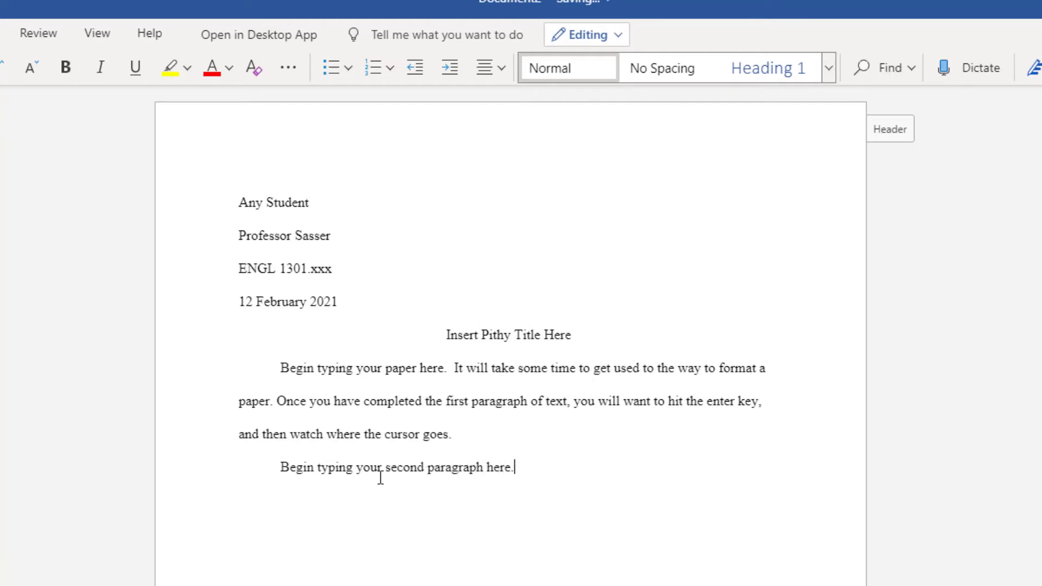
pyautogui.write(' Keep typing u')
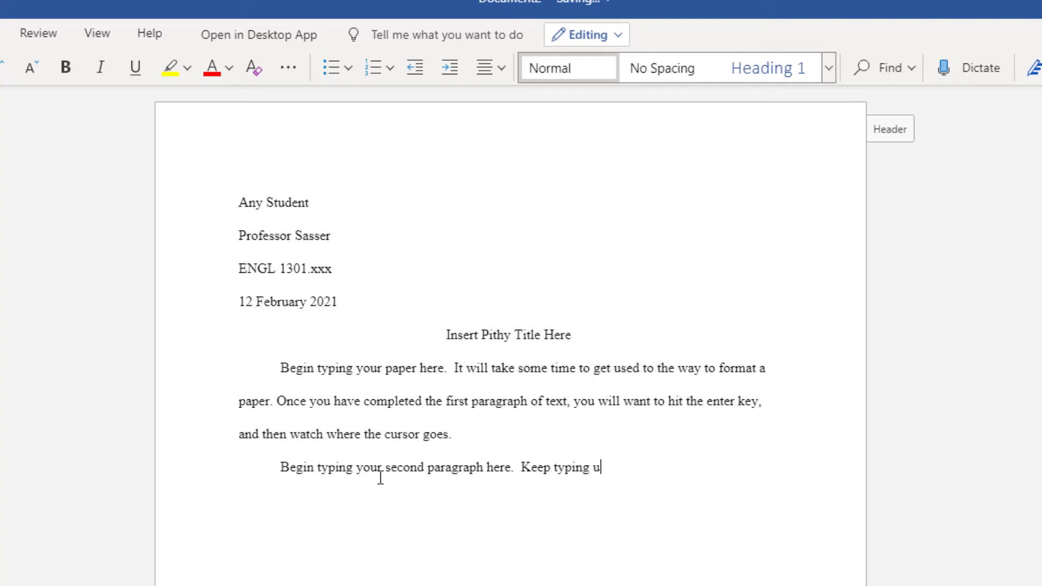
pyautogui.write('ntil you finish')
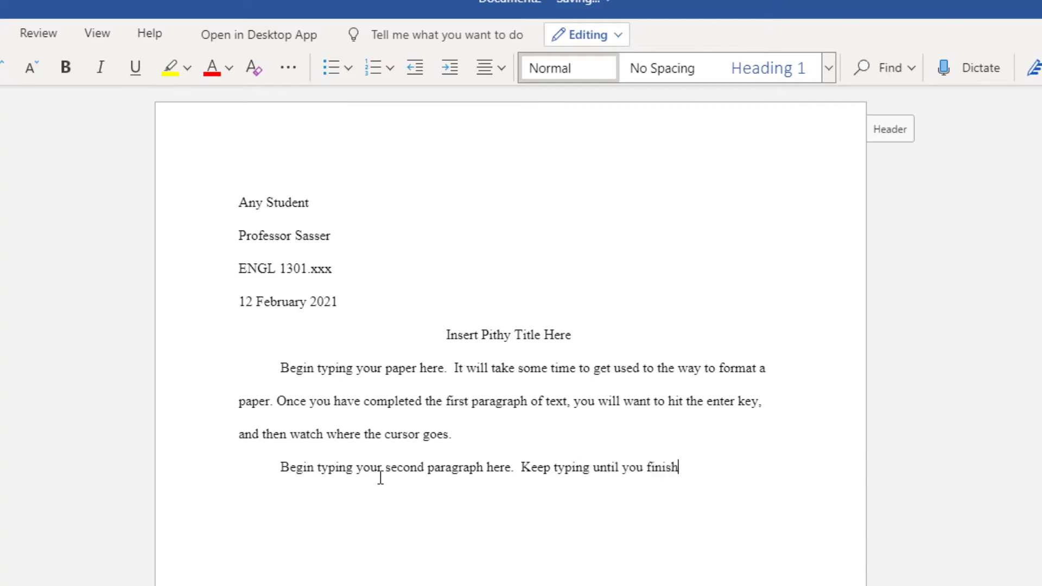
pyautogui.write(' the paper, and the')
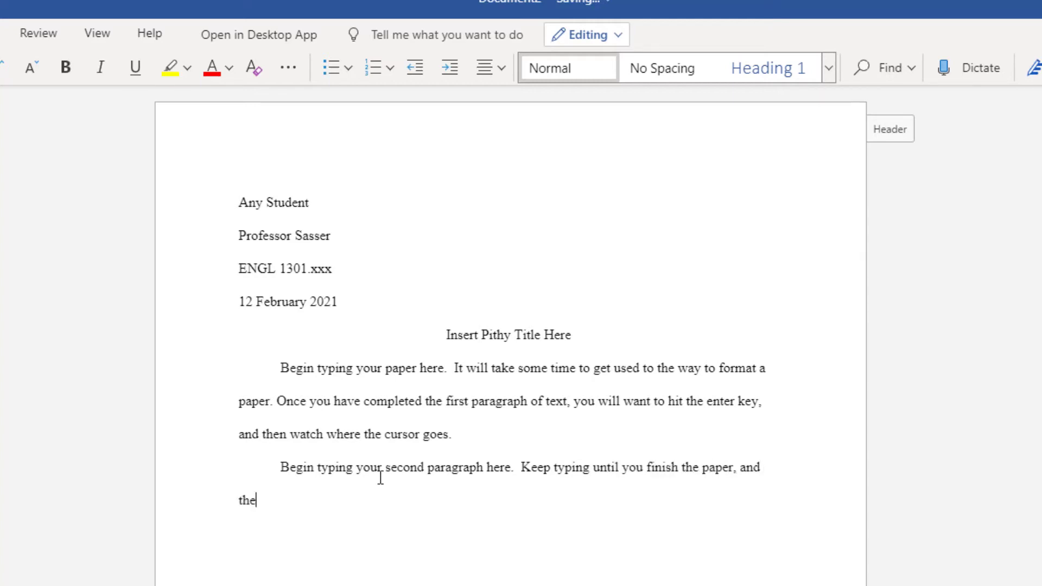
pyautogui.write('n you will need to add a page ')
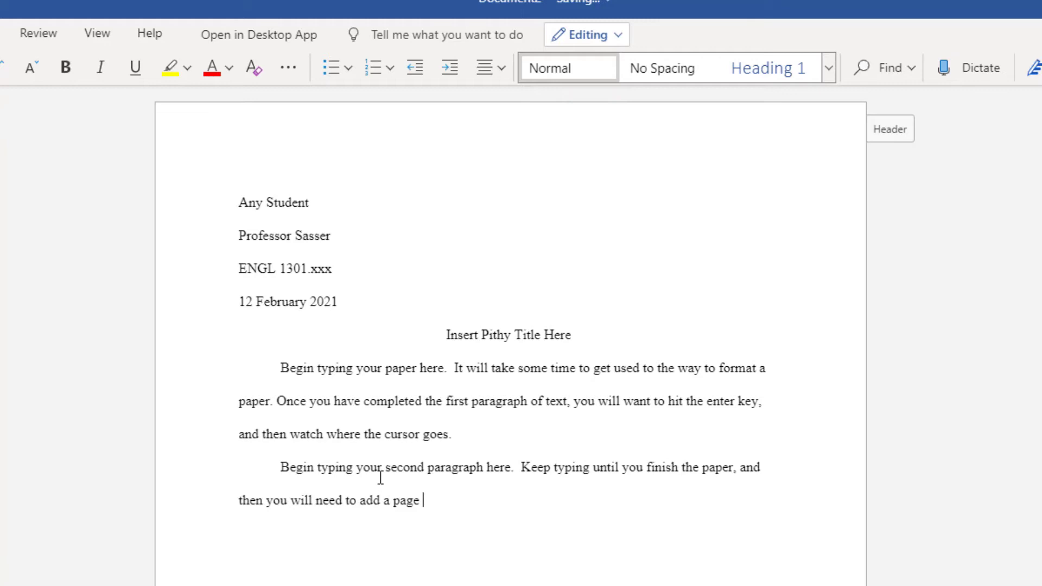
pyautogui.write('break in order to separate the pa')
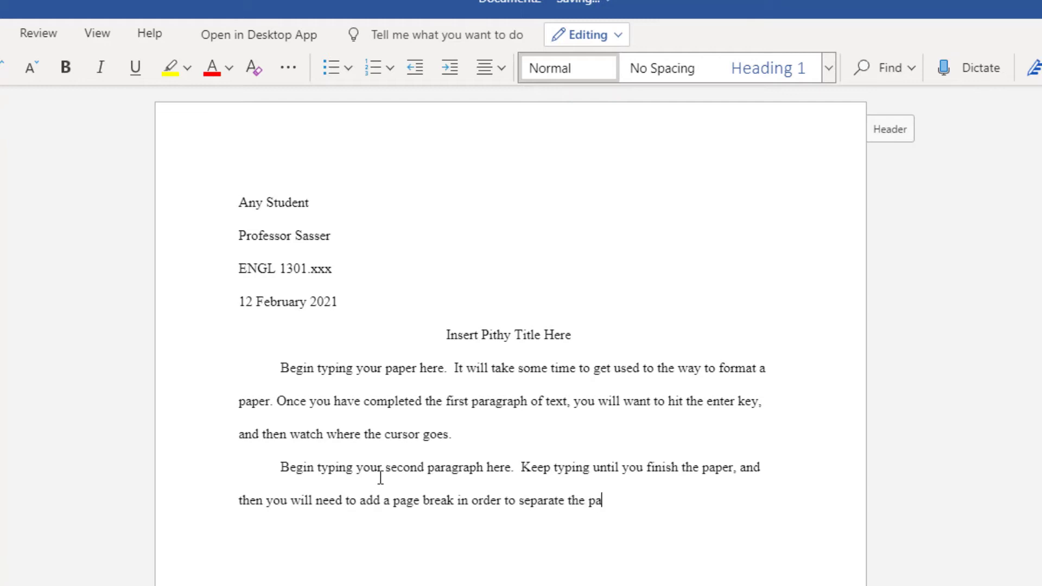
pyautogui.write('ges and do a Wor')
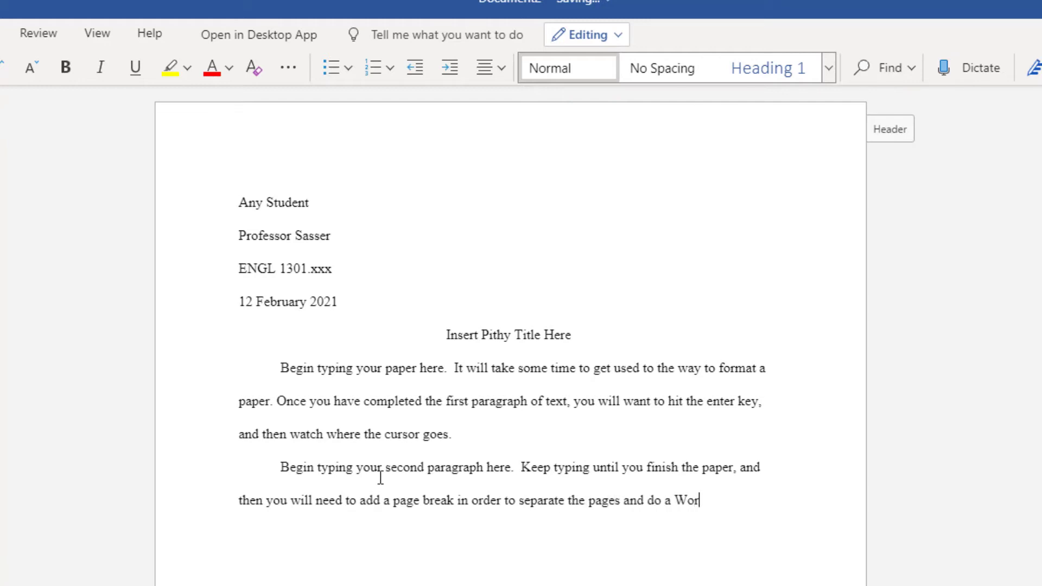
pyautogui.write('ks Cited page.')
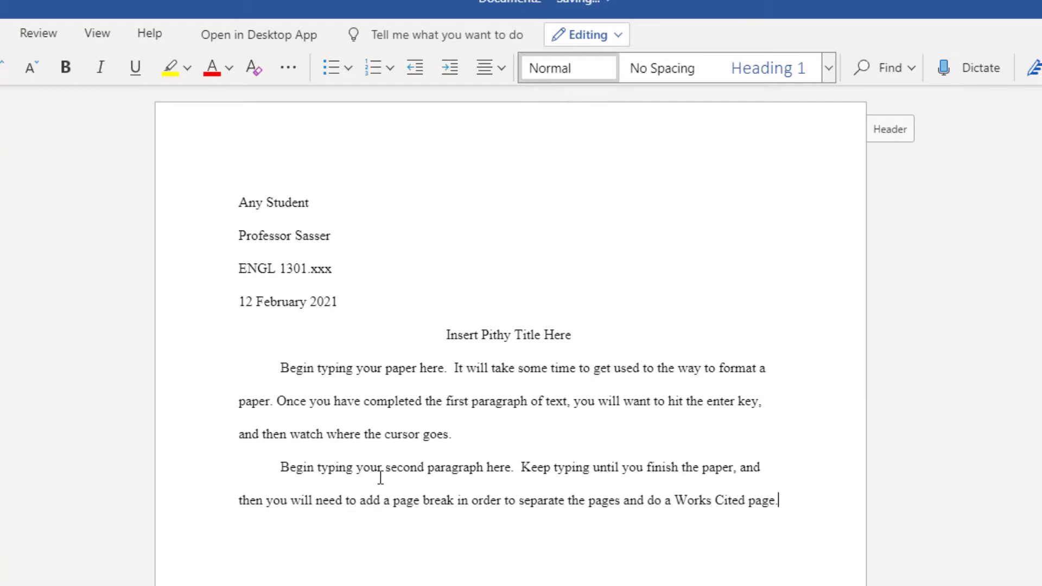
pyautogui.write(' The way')
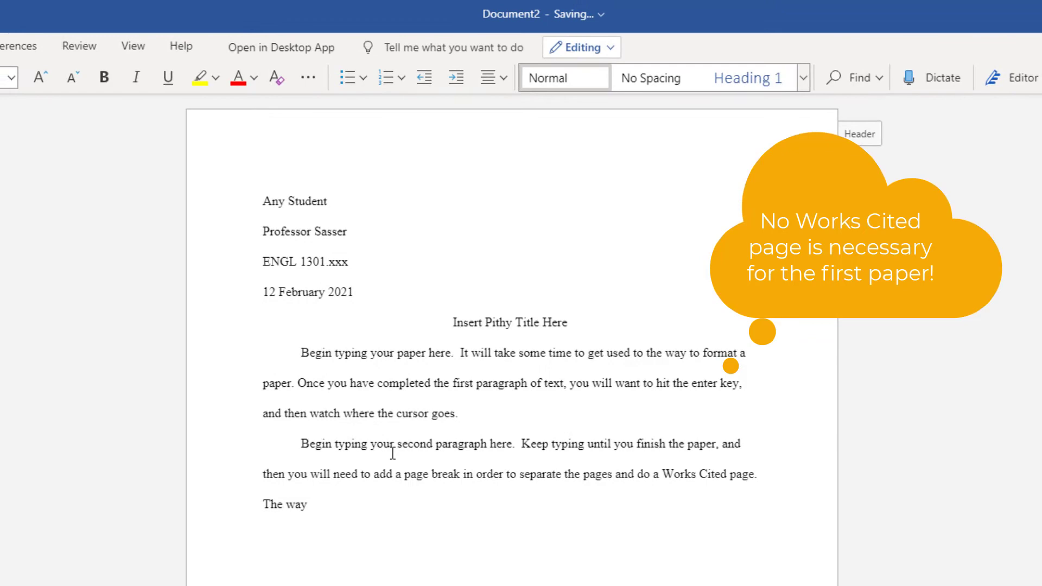
pyautogui.write('you do that is as ')
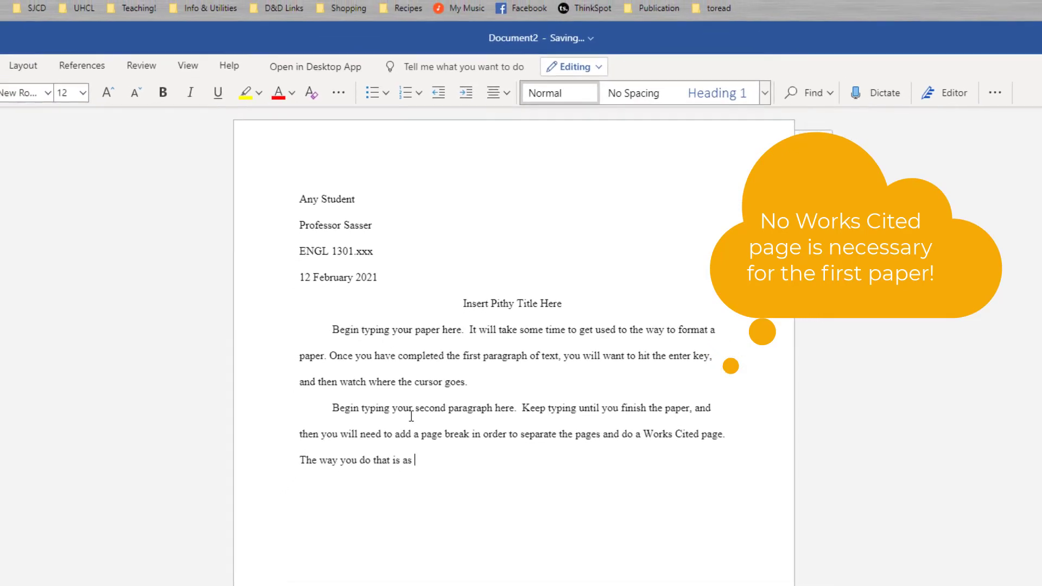
pyautogui.write('follows.')
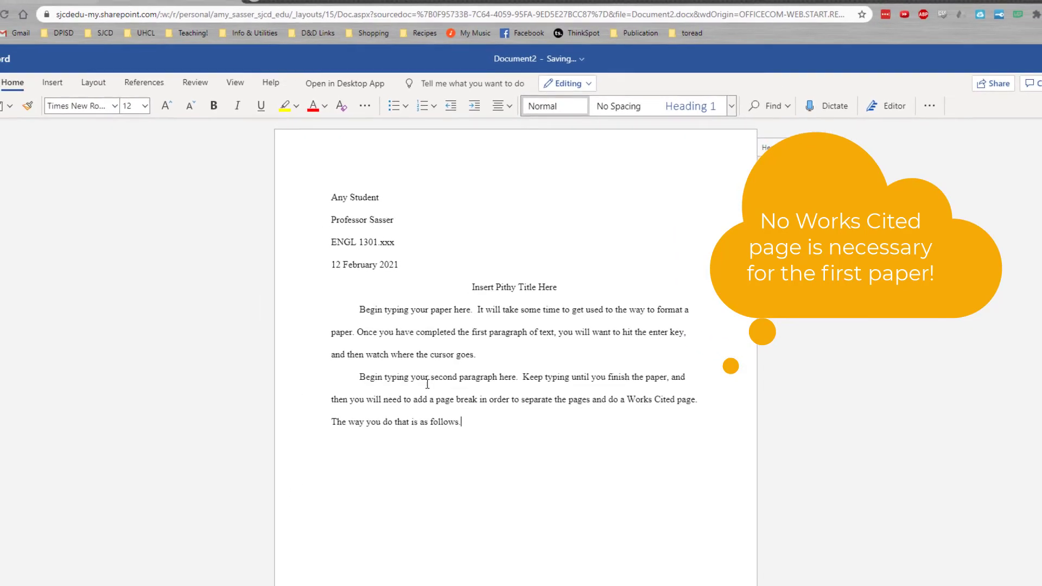
# Step: Start a new paragraph after the last sentence and bring up the Insert tab for a page break
pyautogui.press('Return')
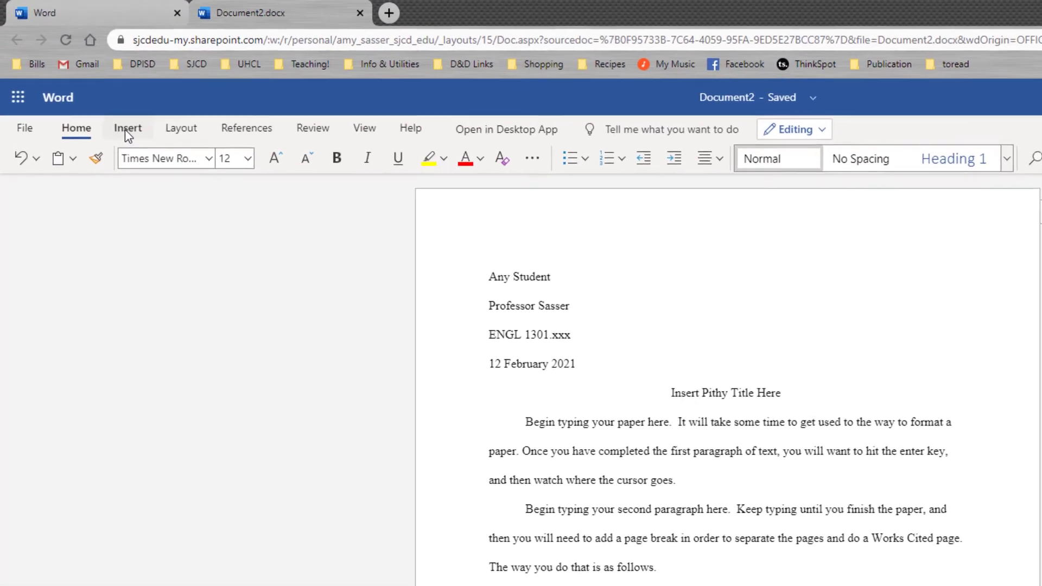
pyautogui.click(128, 131)
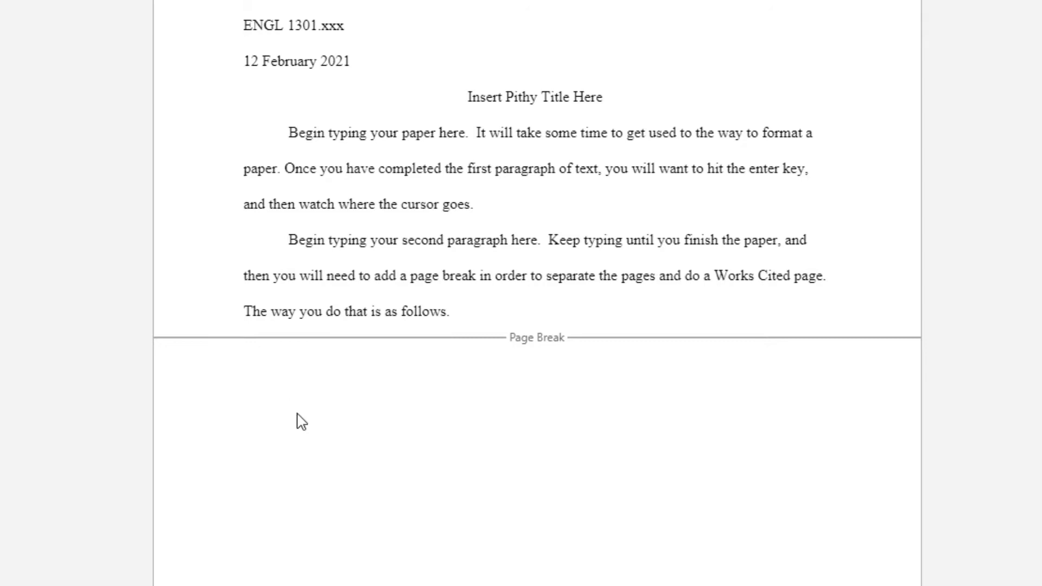
# Step: Remove the first-line indent, center the line, and type the 'Works Cited' heading on page two
pyautogui.press('BackSpace')
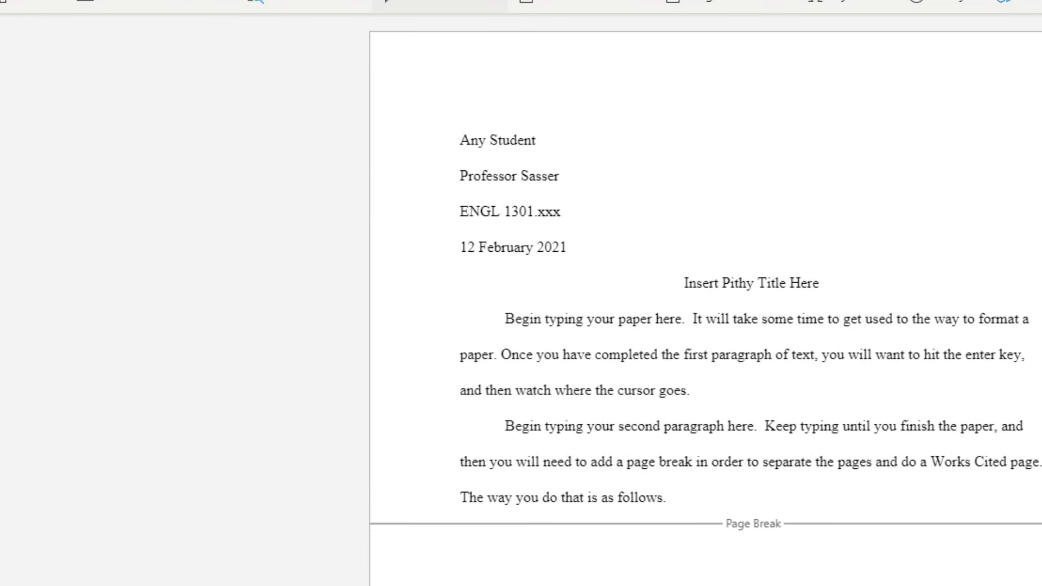
pyautogui.click(93, 79)
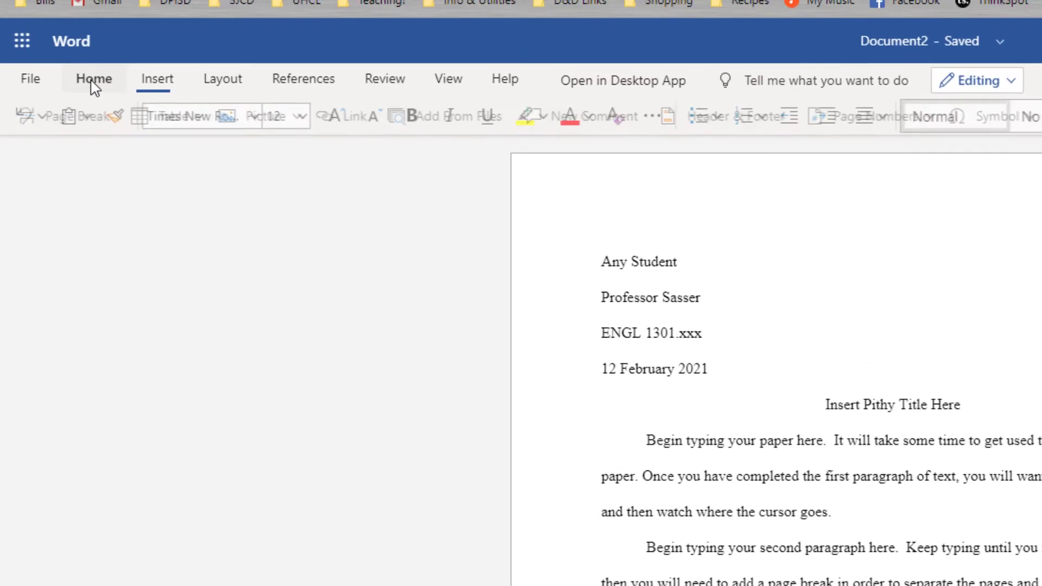
pyautogui.click(861, 124)
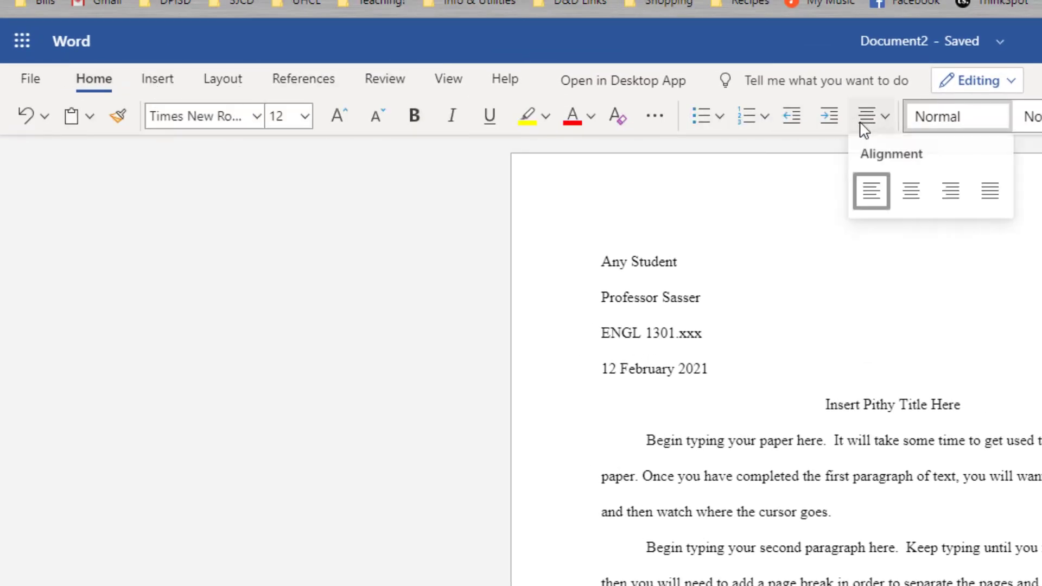
pyautogui.click(921, 208)
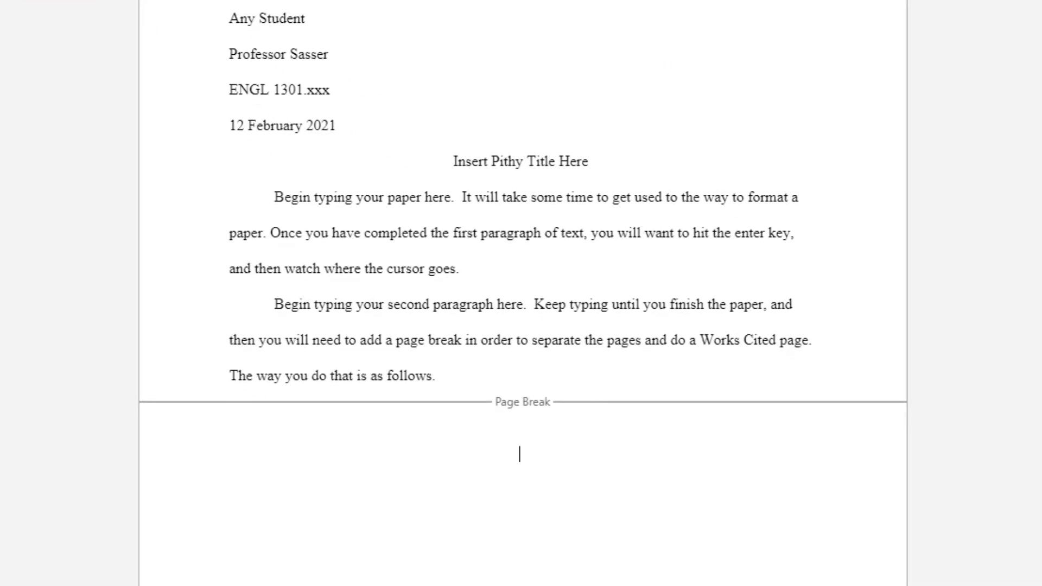
pyautogui.write('Works Cite')
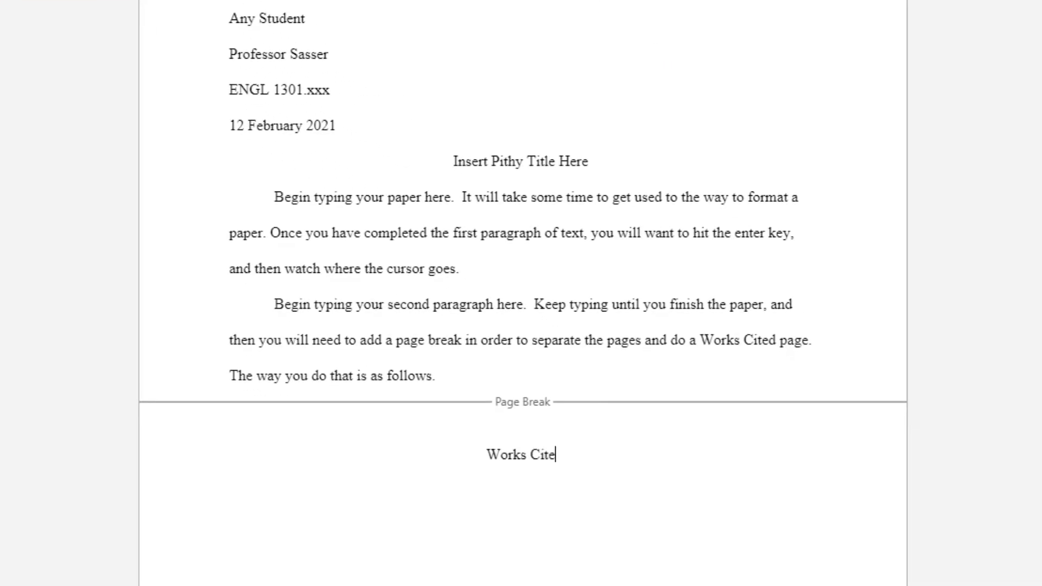
pyautogui.write('d')
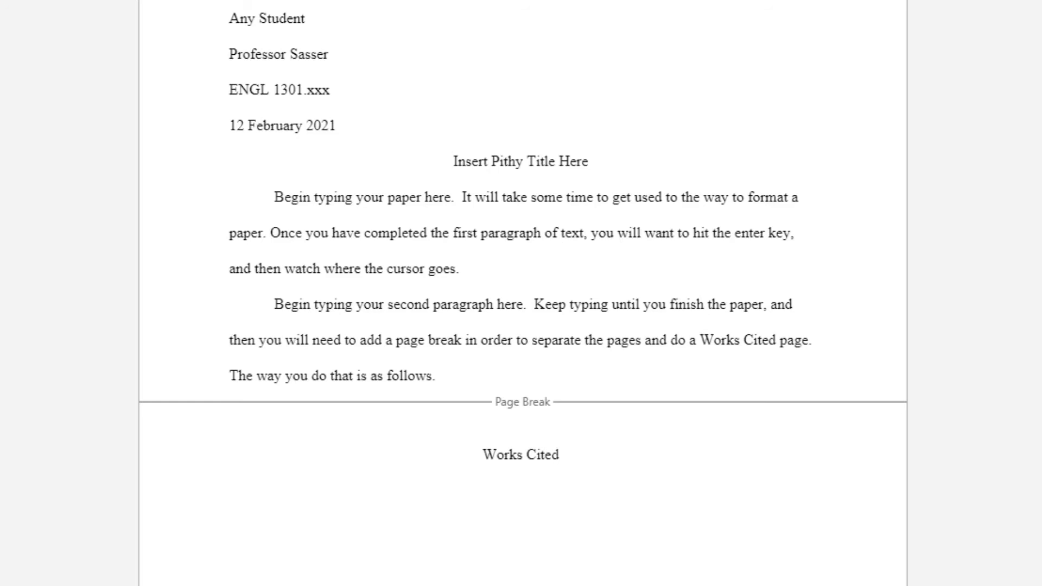
pyautogui.scroll(3, 548, 10)
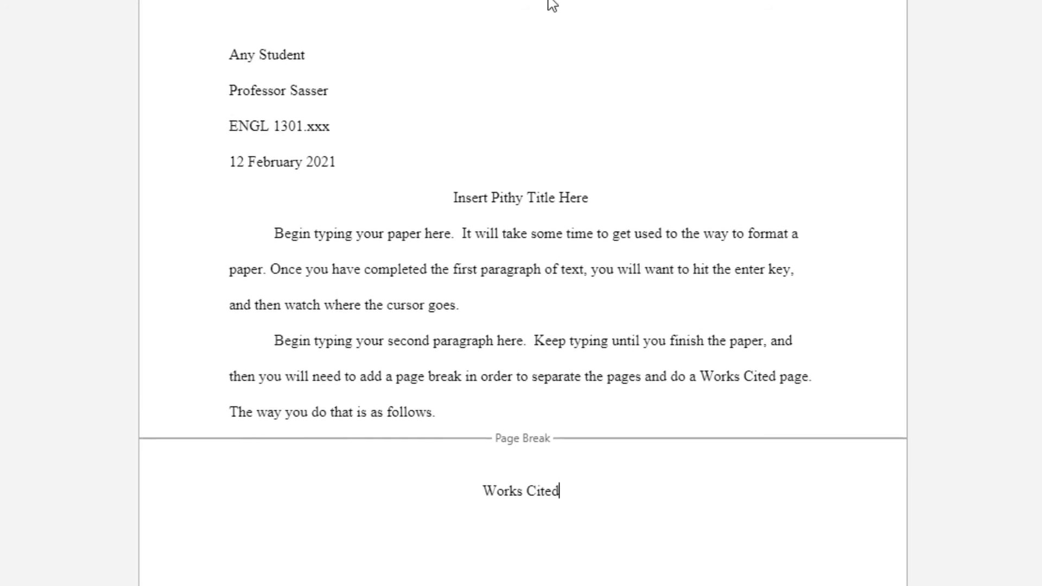
pyautogui.click(494, 14)
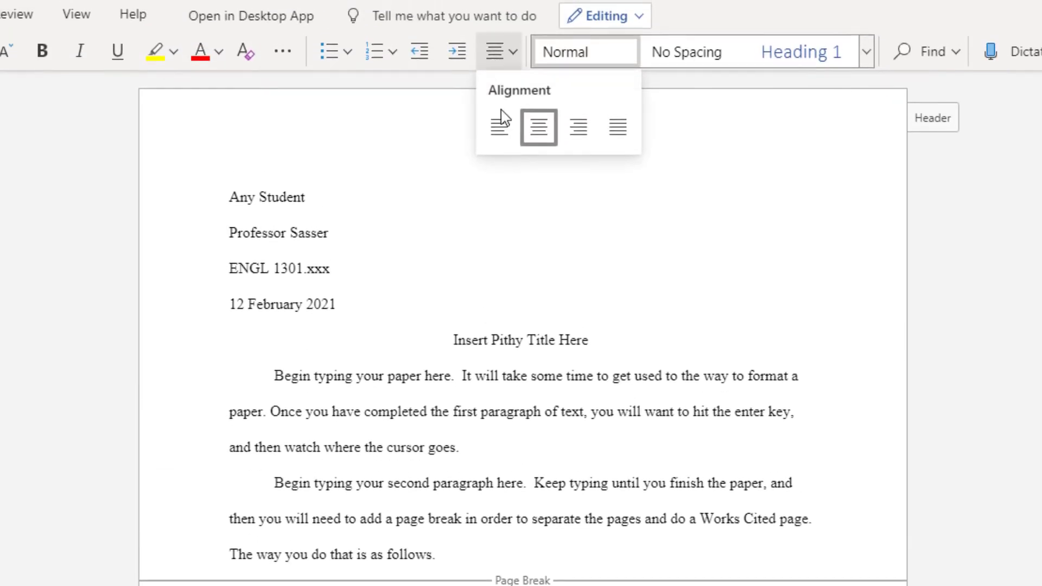
pyautogui.click(502, 85)
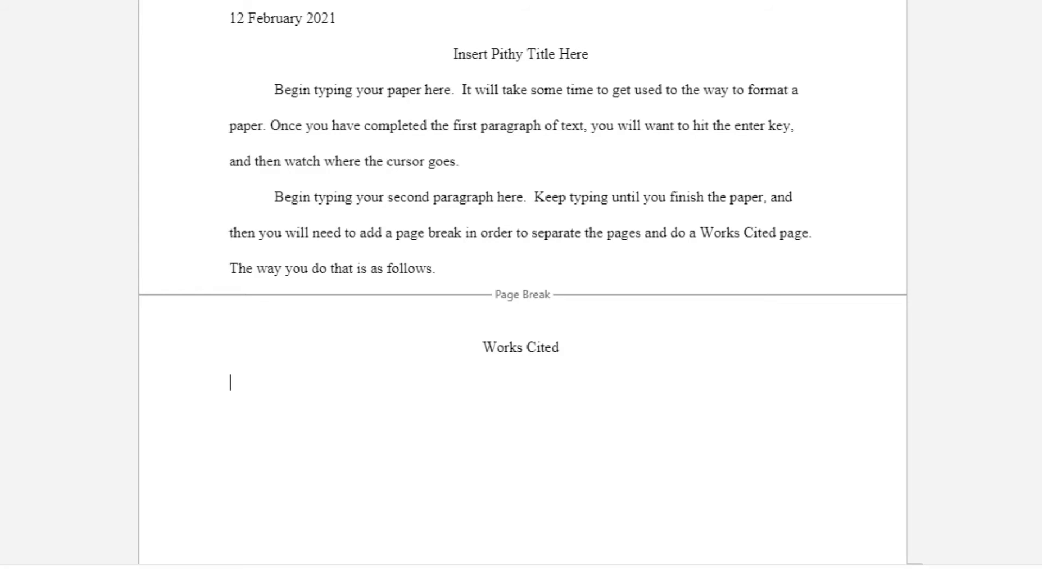
# Step: Type the first citation's author and article title 'Teaching in the United States Amid the Pandemic…', correcting 'Journy'
pyautogui.write('Black, Ashley. ')
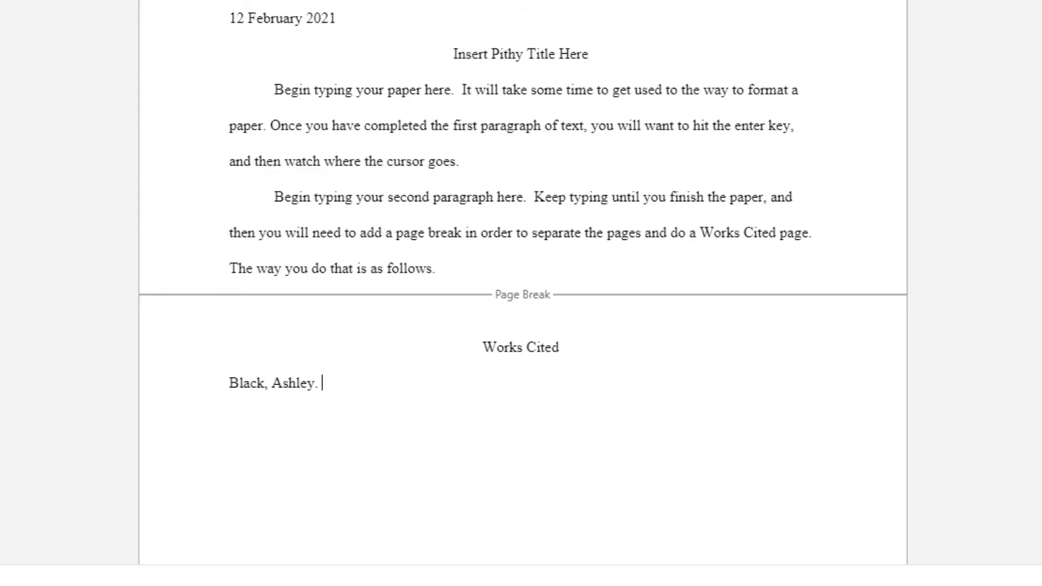
pyautogui.write('"')
pyautogui.write("Teaching in the United States Amid the Pandemic: One Educator's Journy to Bring Literature to the Involuntary Shut-Ins.")
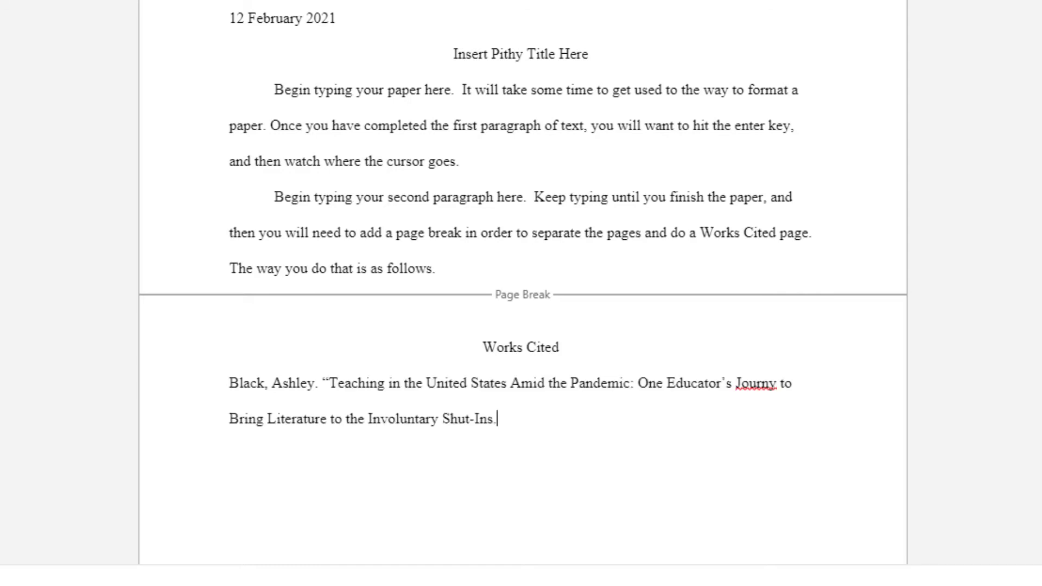
pyautogui.write('"')
pyautogui.click(774, 383)
pyautogui.write('e')
# Step: Add italic 'Teachers of America', then ', 7 vol. 5, 2020.', and begin the next author's name
pyautogui.hotkey('ctrl', 'i')
pyautogui.write('Teachers o')
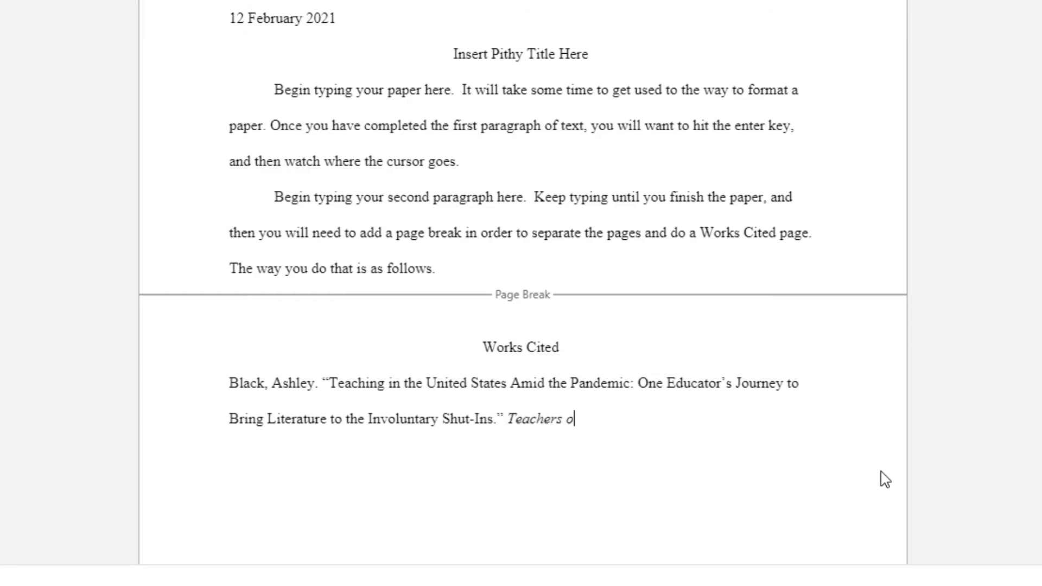
pyautogui.write('f America')
pyautogui.write(', 7,')
pyautogui.press('BackSpace')
pyautogui.press('BackSpace')
pyautogui.write('7 ')
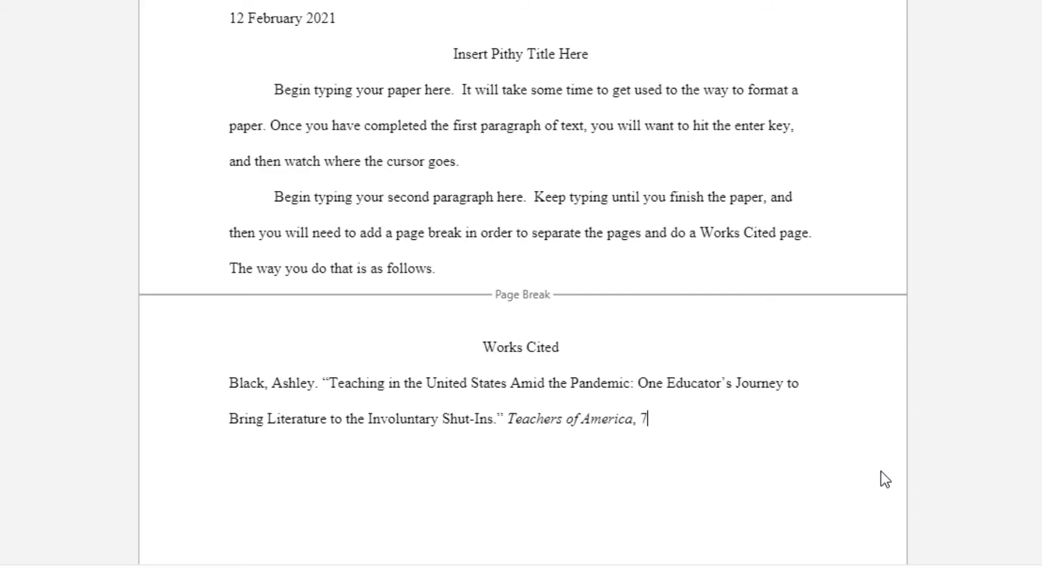
pyautogui.write('vola')
pyautogui.press('BackSpace')
pyautogui.write('. 5')
pyautogui.write(', 2020. ')
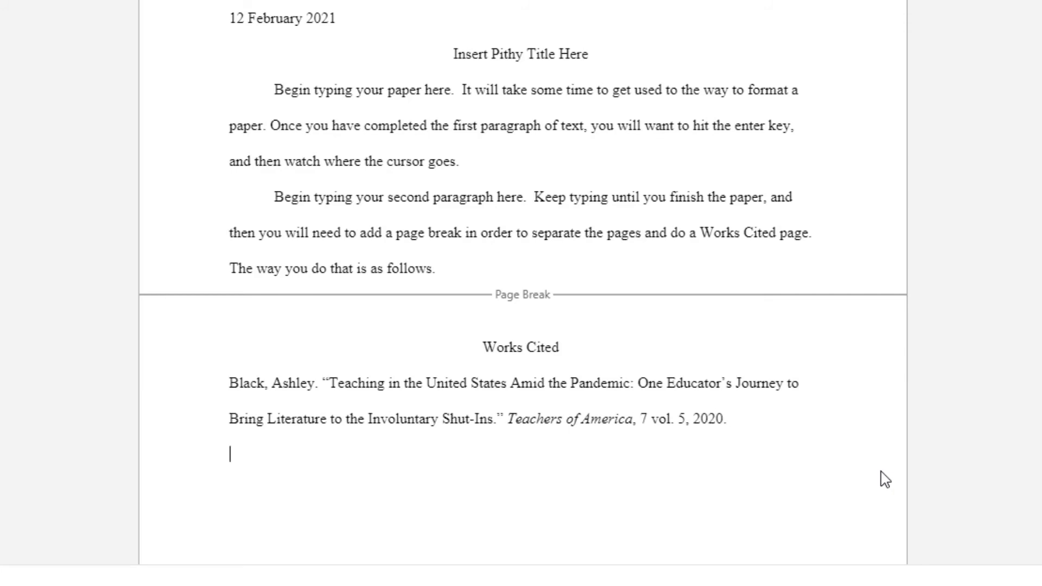
pyautogui.write('Sasser, Amy.')
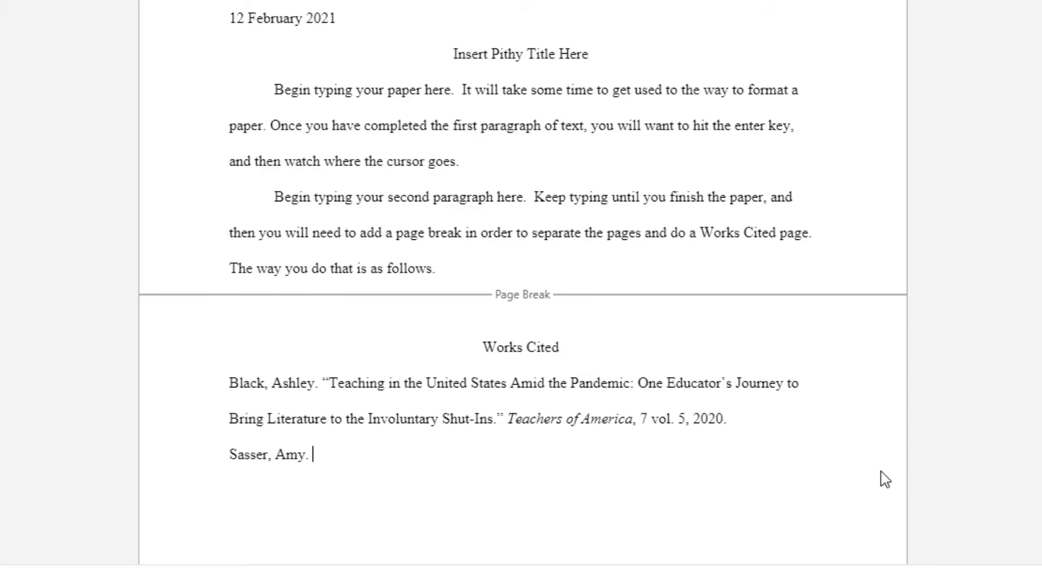
# Step: Type the italic title 'When the Muse Won't Dance: An Investigation Into the Craft of Poetry', then 'Doubleday, Chicago'
pyautogui.hotkey('ctrl', 'i')
pyautogui.write('When')
pyautogui.write("the Muse Won't Dance: An Investigation Into the Craft of Poetry.")
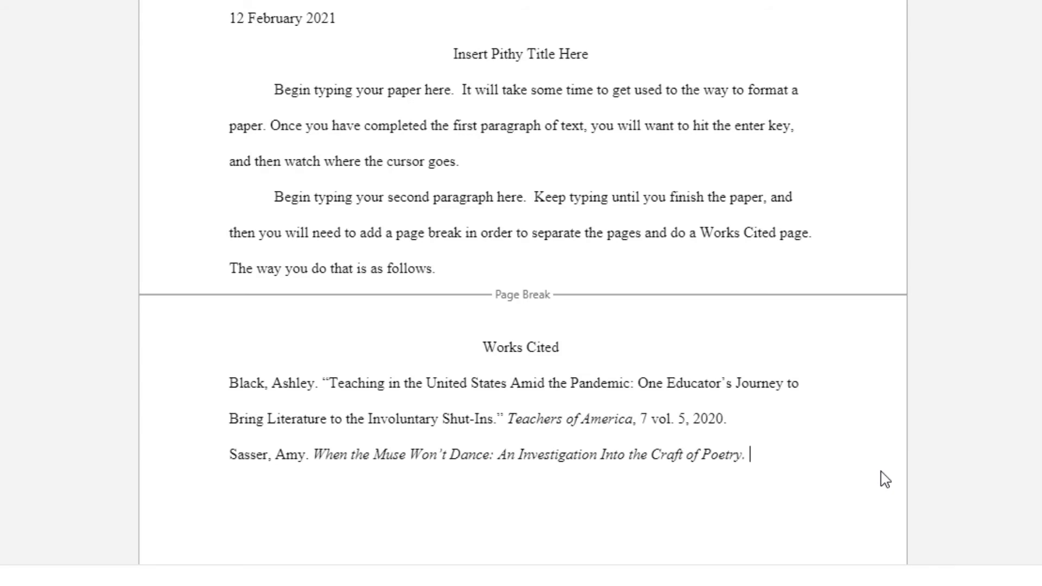
pyautogui.write(' Doubleday, ')
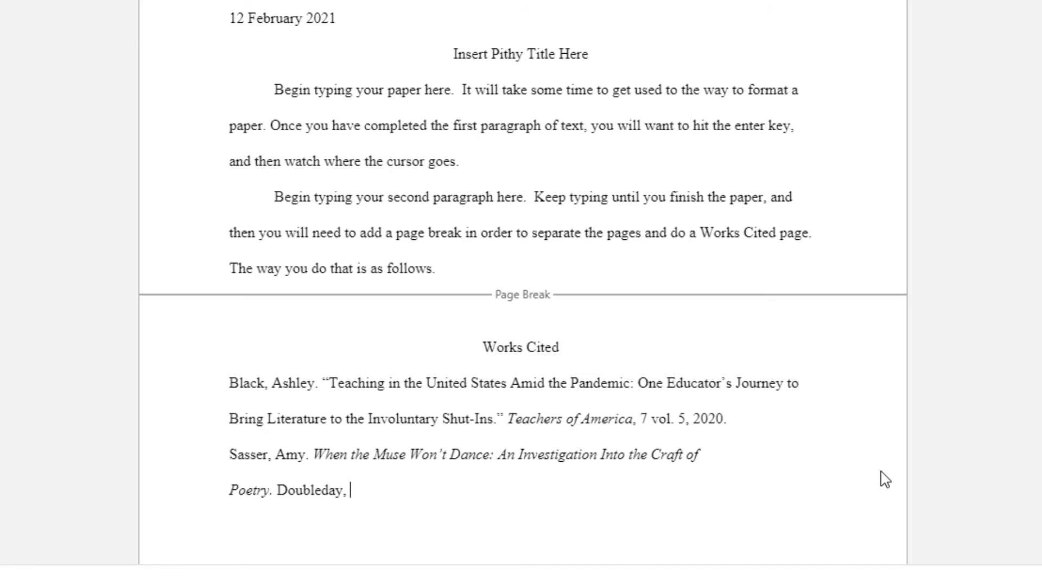
pyautogui.write('Chicago, ')
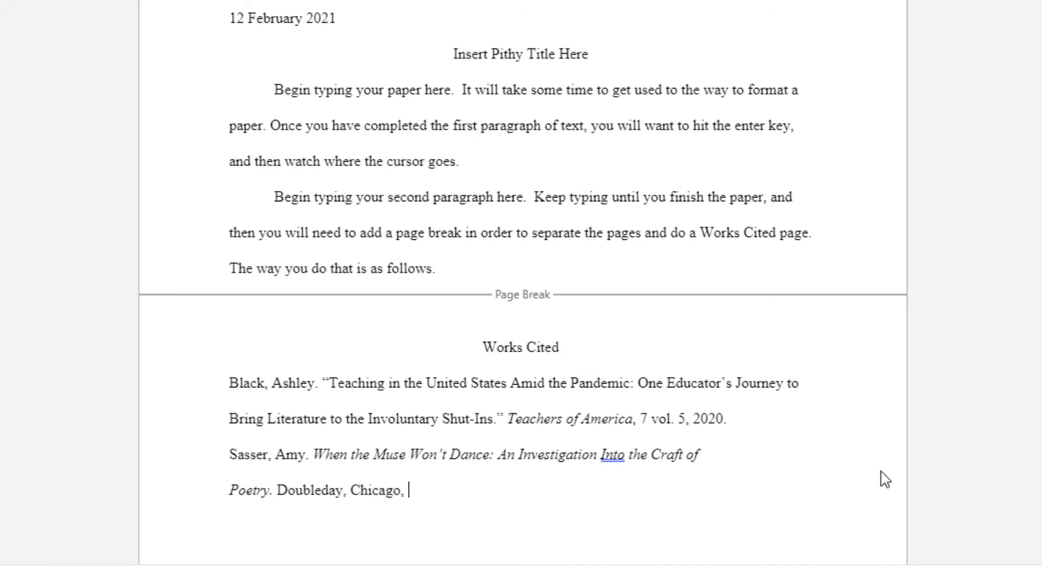
pyautogui.write('2014. Print')
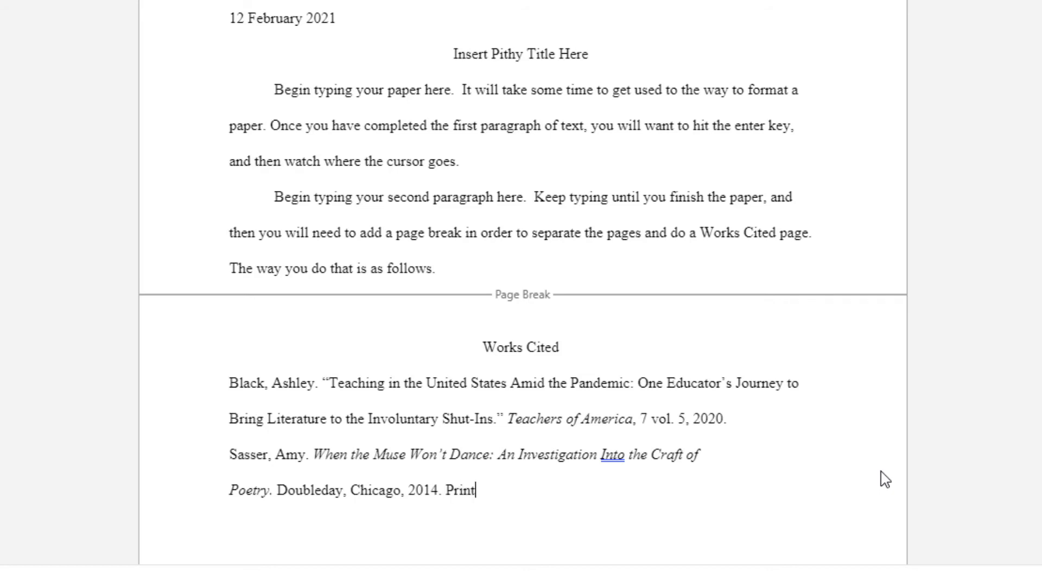
pyautogui.write('.')
# Step: On a new line, enter the author, italic 'Acting in America.', then 'Penguin, New York, 1998. Print.'
pyautogui.press('Return')
pyautogui.write('Zane, Bi')
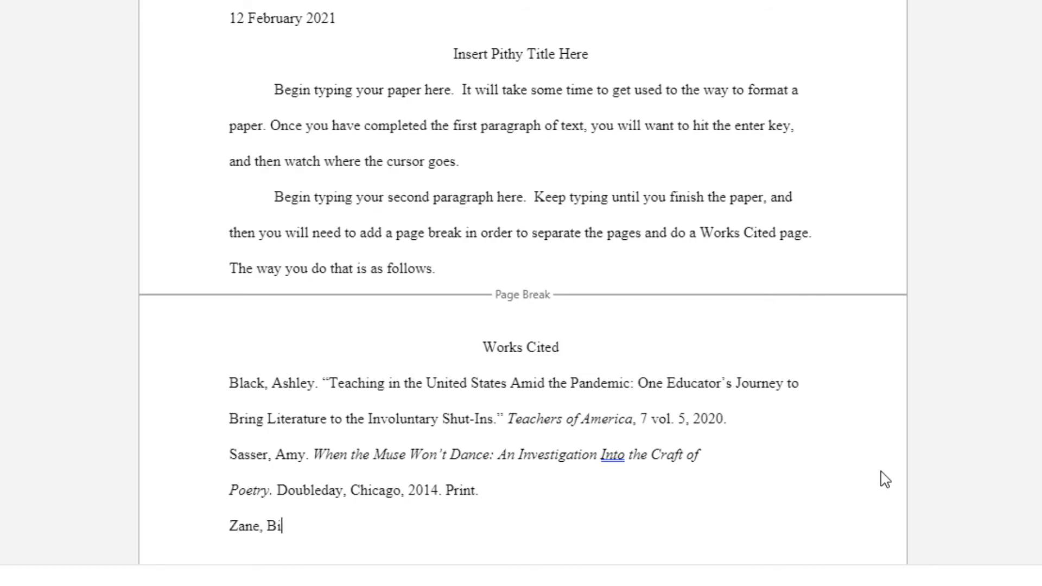
pyautogui.write('lly.')
pyautogui.hotkey('ctrl', 'i')
pyautogui.write('Acting in Ame')
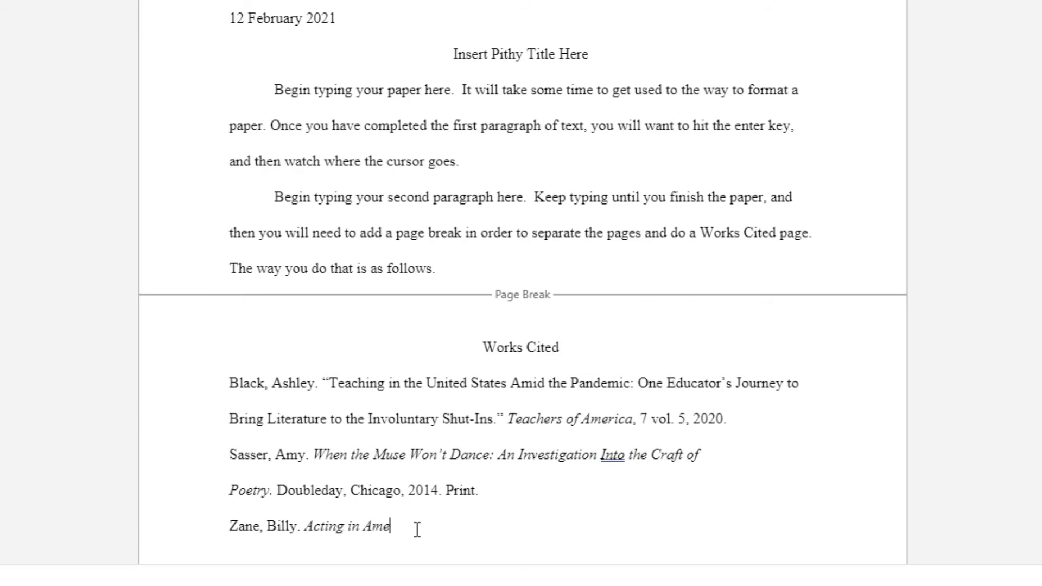
pyautogui.write('rica. Penguin, New York')
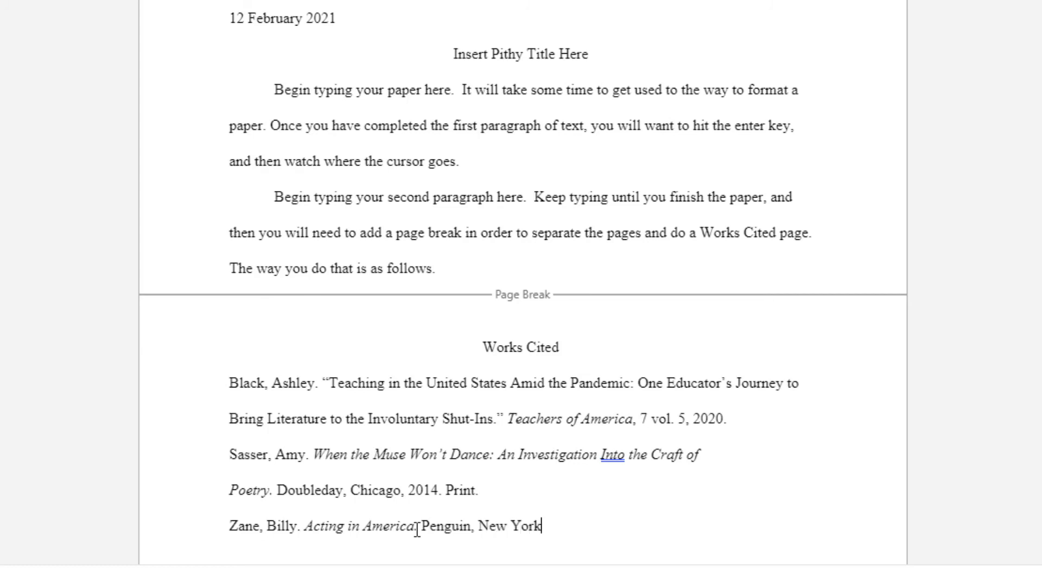
pyautogui.write(', 1998. Print.')
# Step: Select the three citations and apply a Hanging special indent from More Options
pyautogui.scroll(-3, 415, 412)
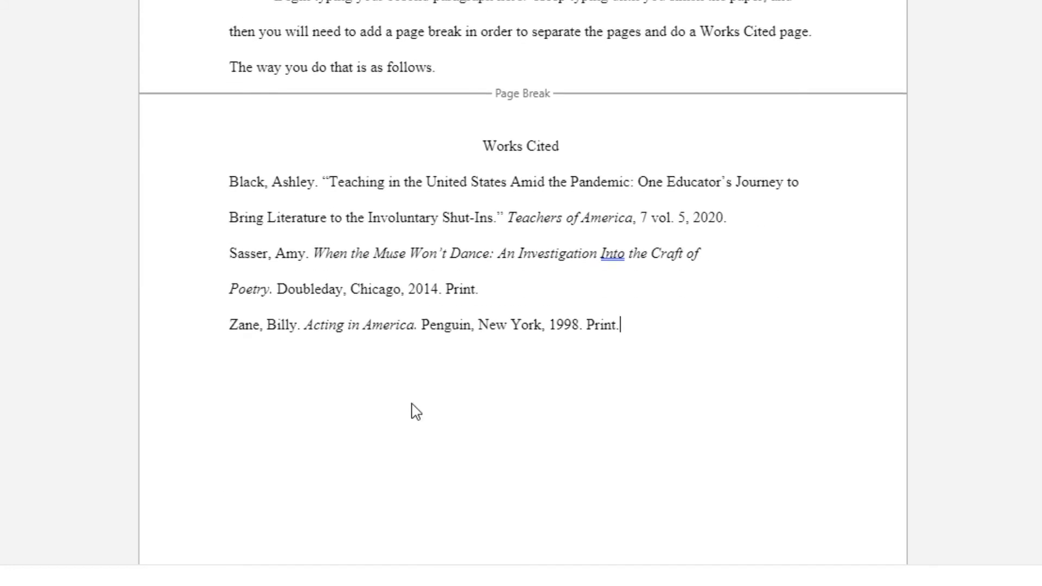
pyautogui.scroll(-1, 416, 411)
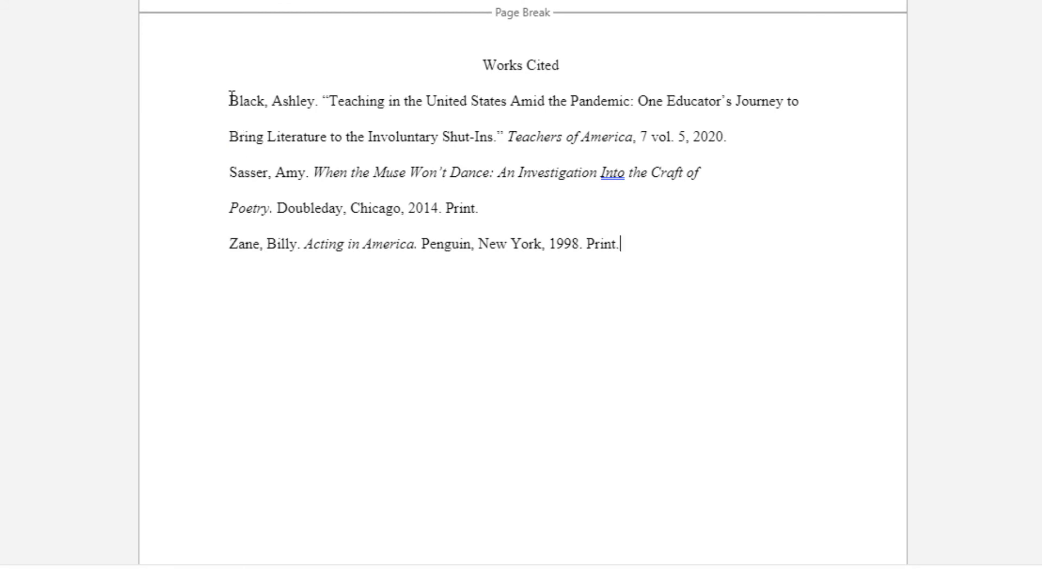
pyautogui.moveTo(230, 101); pyautogui.dragTo(656, 242)
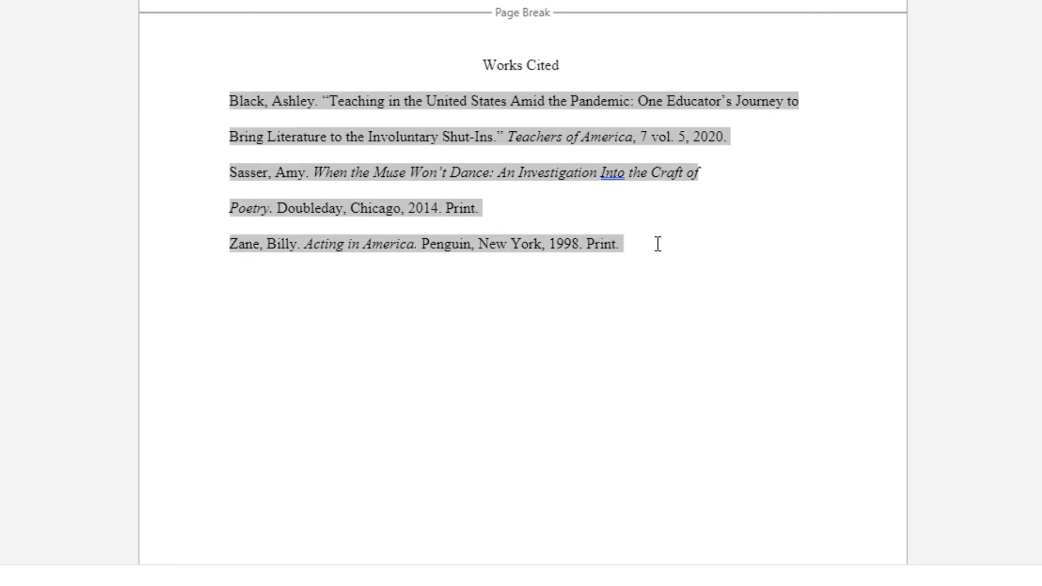
pyautogui.scroll(3, 656, 242)
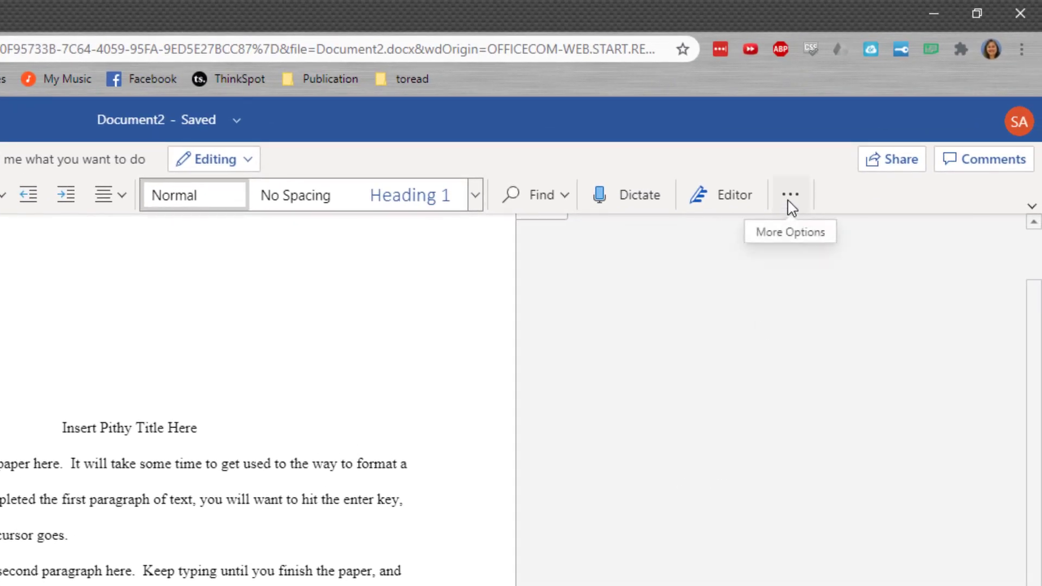
pyautogui.click(790, 205)
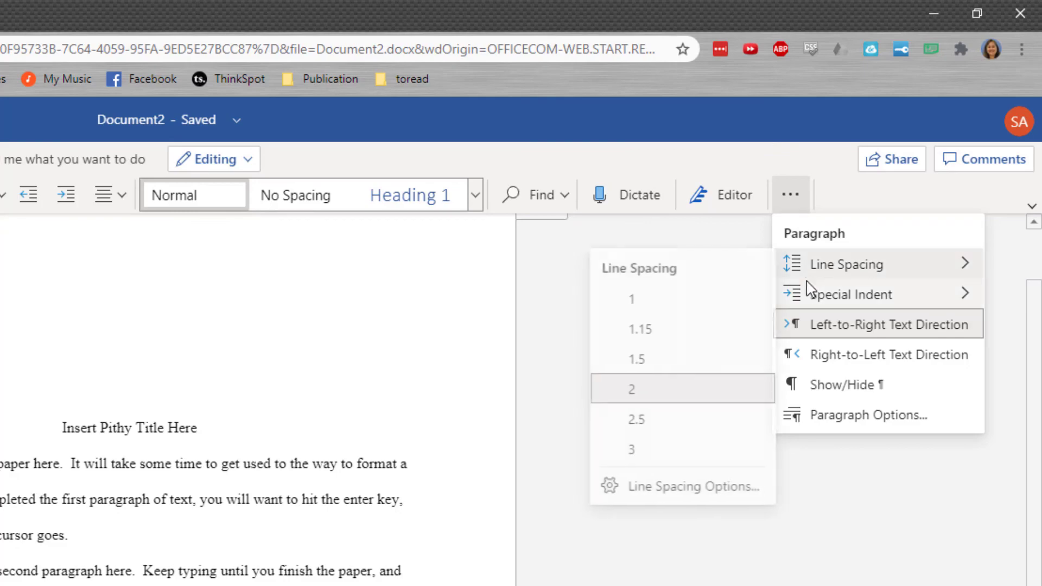
pyautogui.moveTo(812, 295)
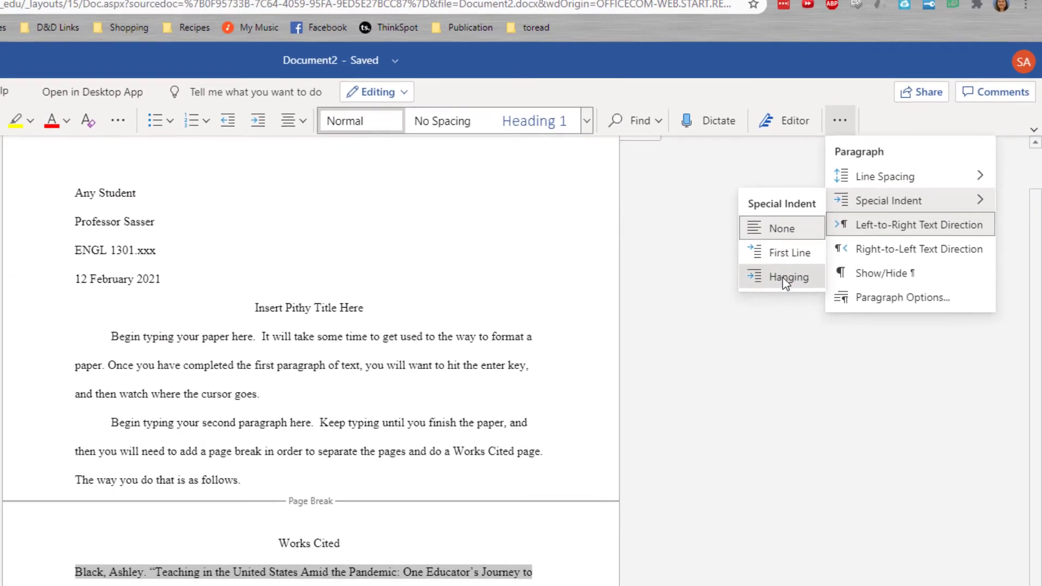
pyautogui.click(732, 377)
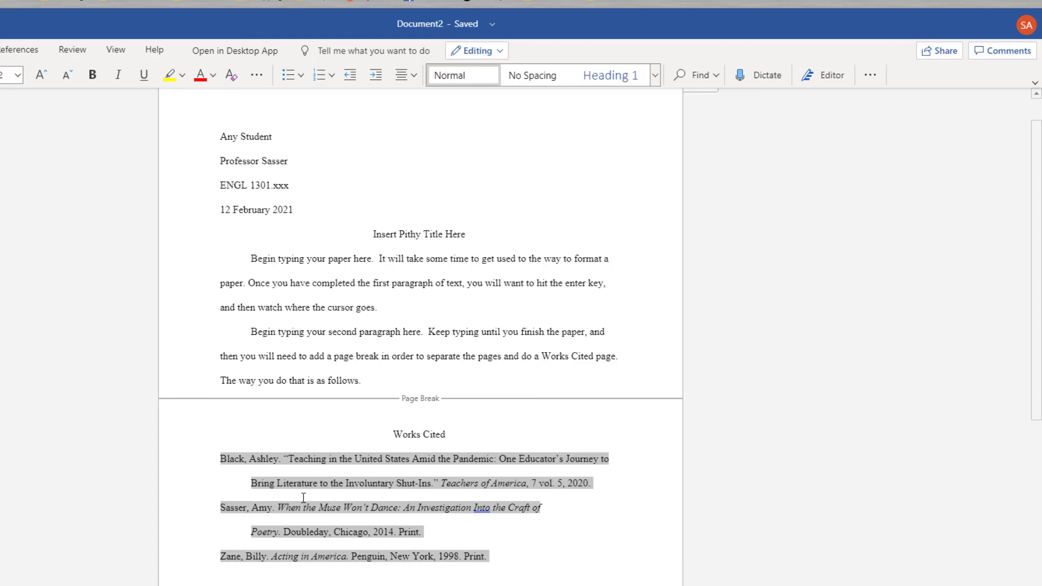
pyautogui.click(464, 537)
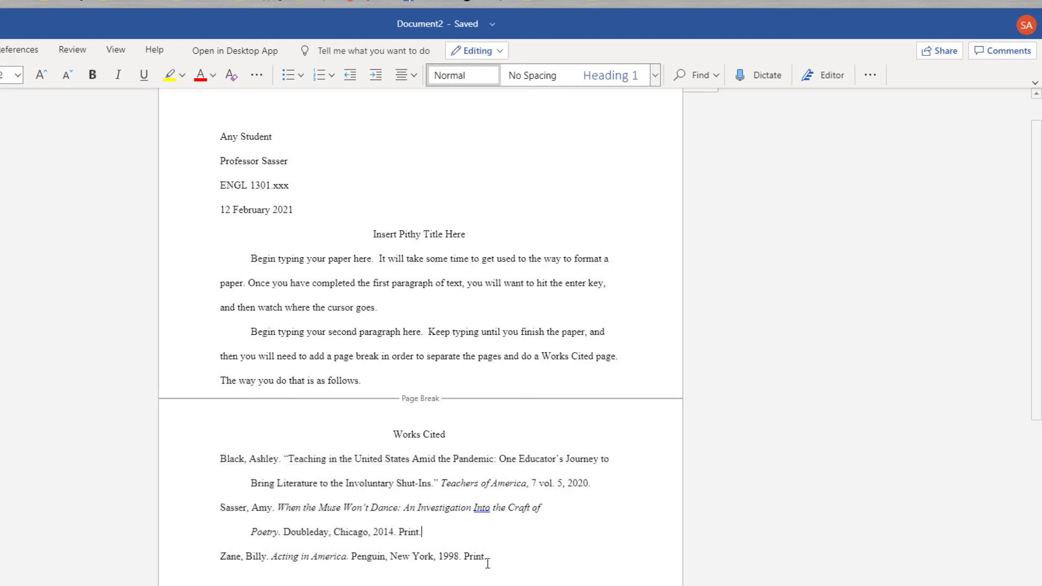
pyautogui.scroll(1, 477, 553)
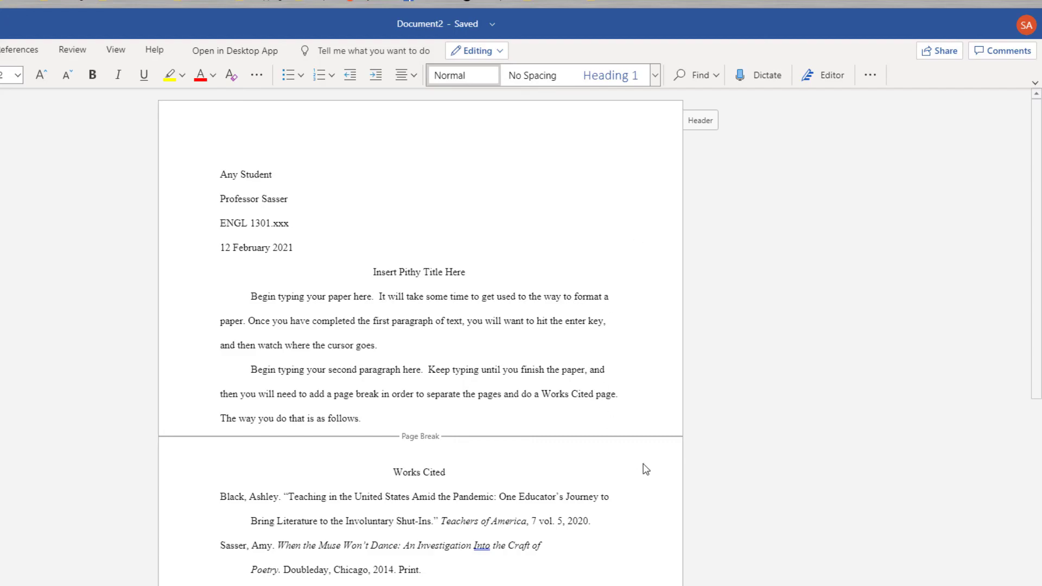
pyautogui.scroll(-7, 645, 465)
pyautogui.scroll(7, 612, 403)
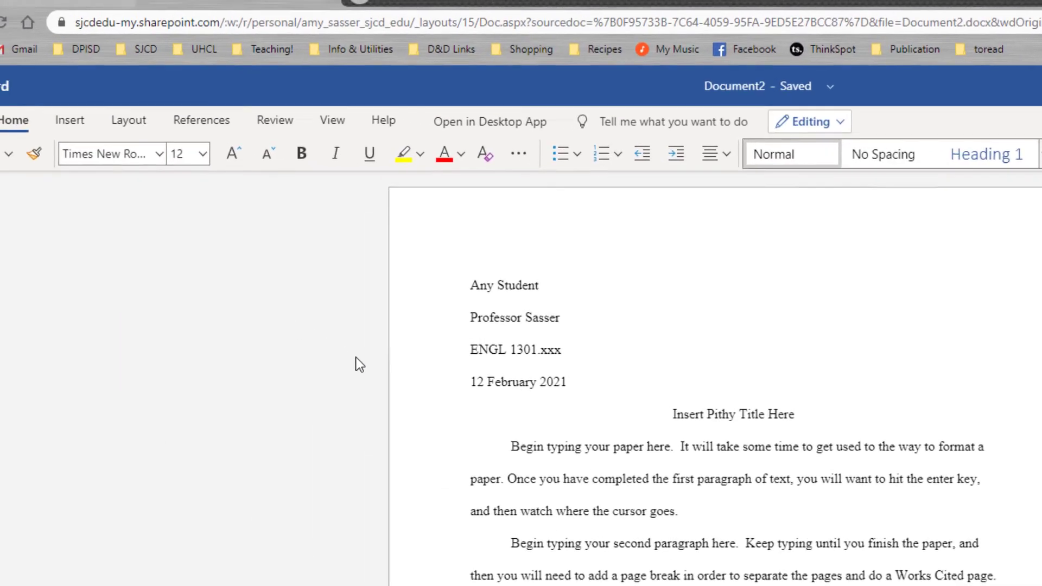
# Step: Switch to Reading View and scroll through page 2 and back to the top
pyautogui.click(332, 120)
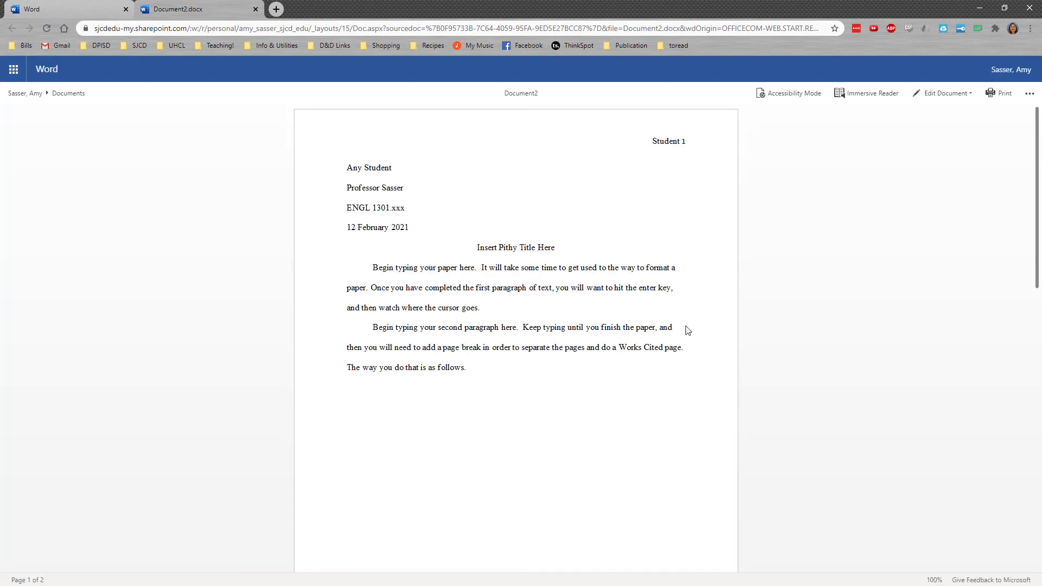
pyautogui.scroll(-9, 688, 330)
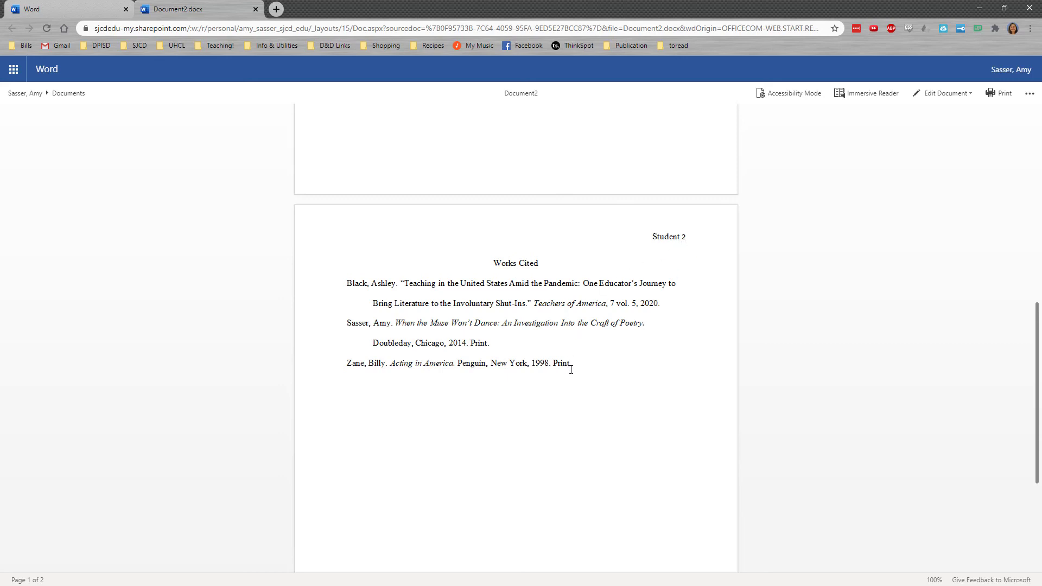
pyautogui.scroll(10, 573, 370)
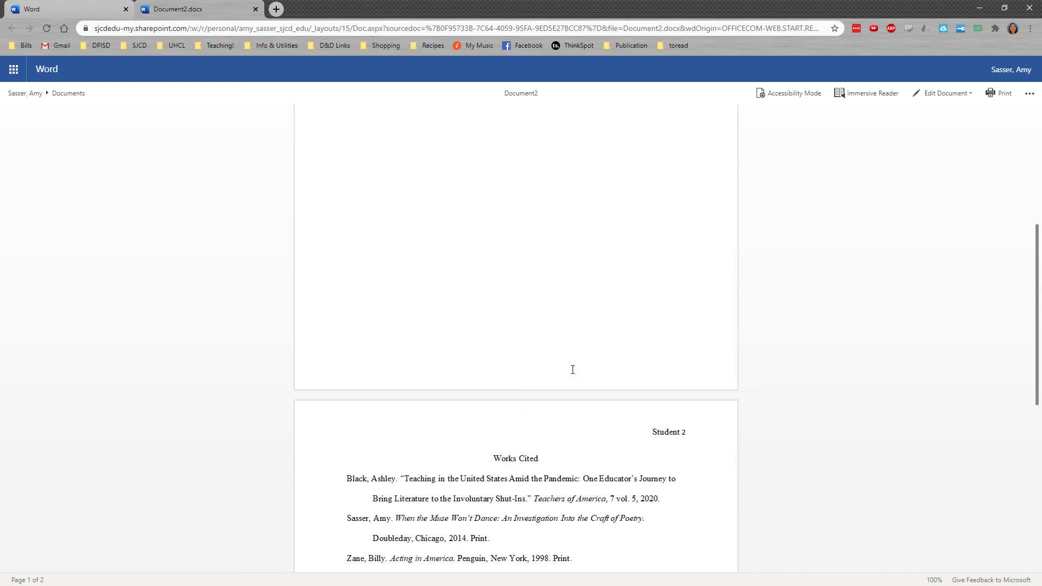